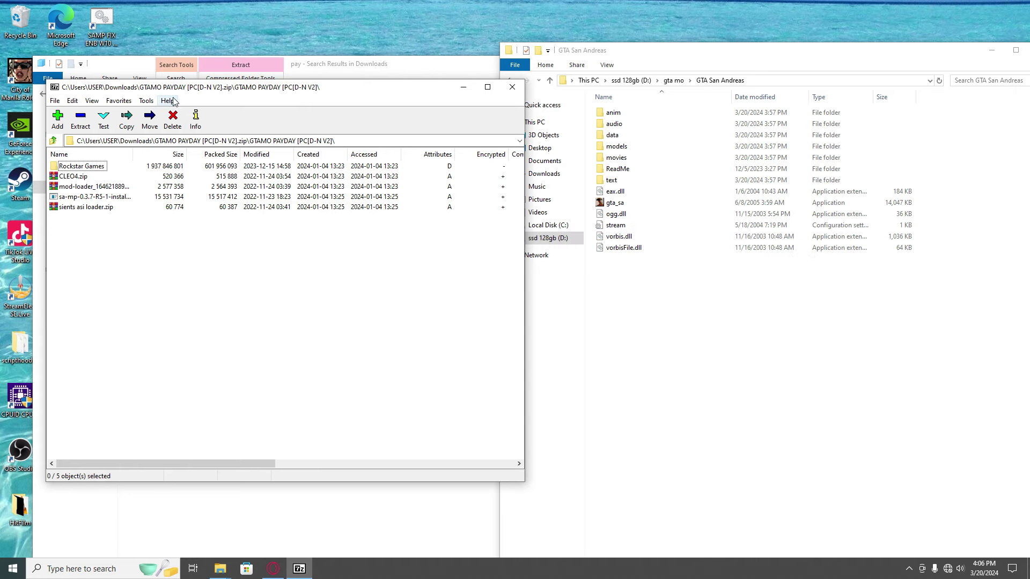
Step: Close the 7-Zip archive window and place the Downloads search results beside the GTA San Andreas folder
drag(263, 93, 576, 304)
click(824, 299)
drag(630, 50, 671, 30)
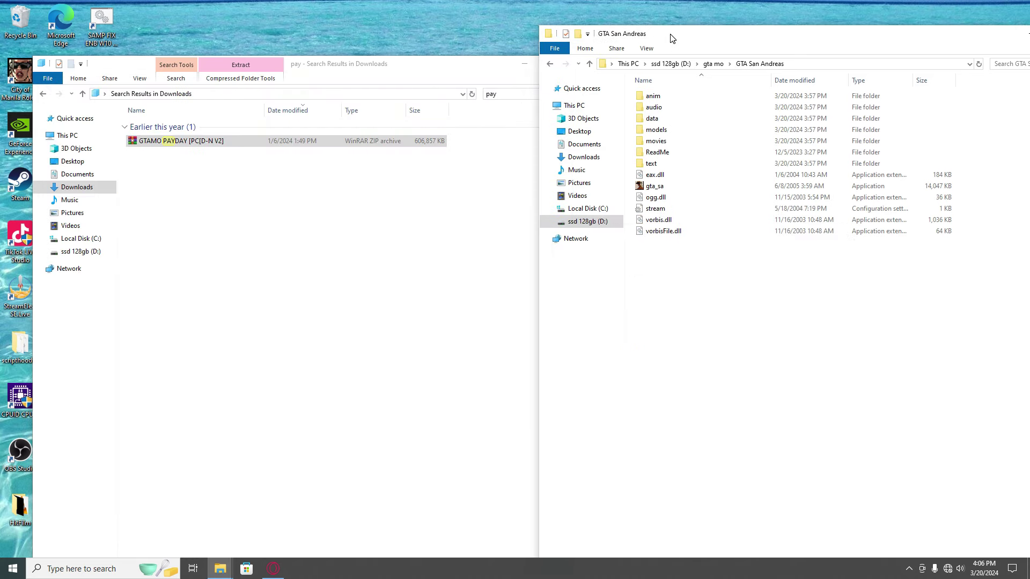
drag(324, 66, 294, 42)
Step: Open the GTAMO PAYDAY zip in WinRAR and unlock the nested CLEO4.zip with its archive password
double_click(105, 119)
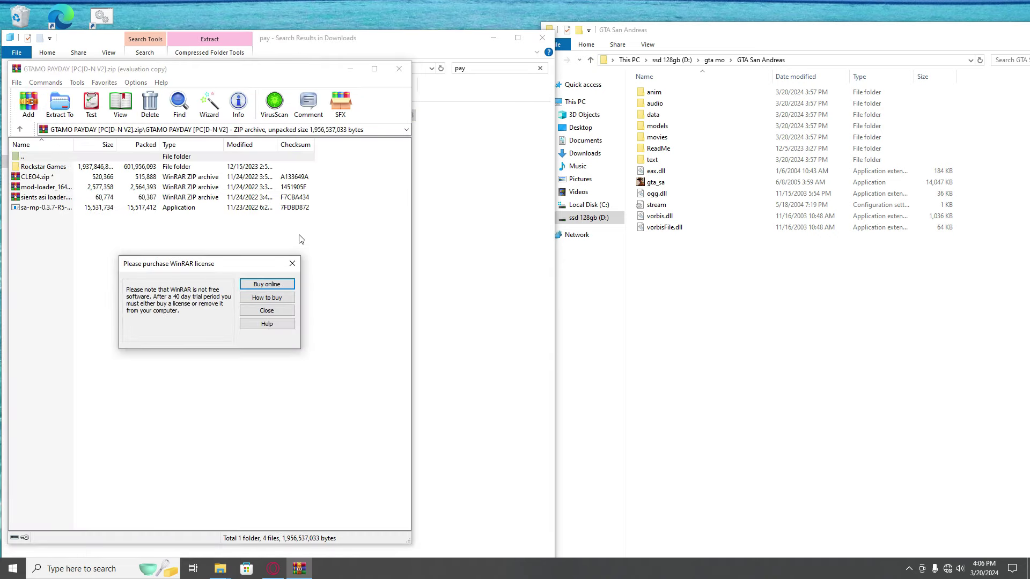
click(290, 265)
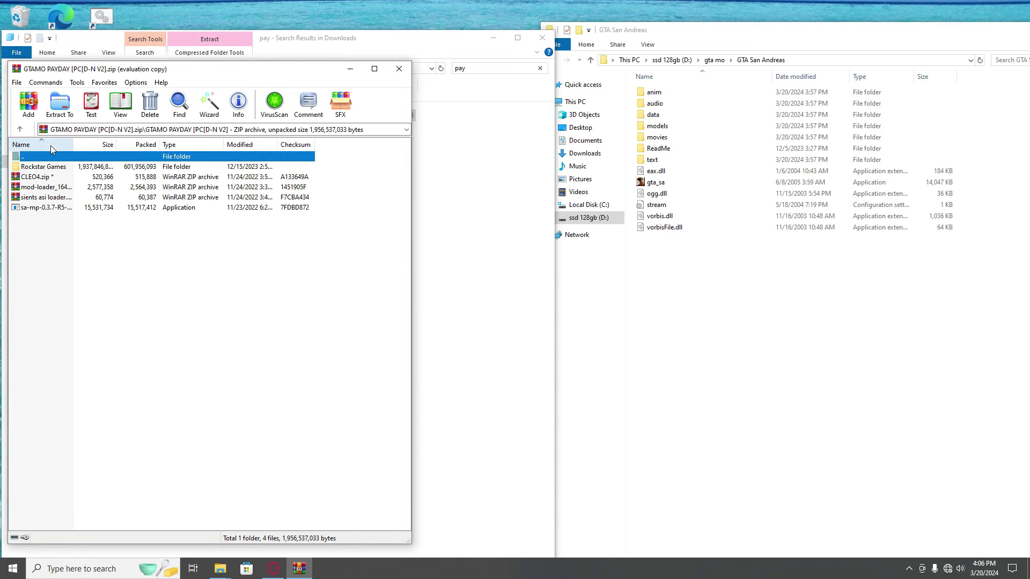
double_click(41, 178)
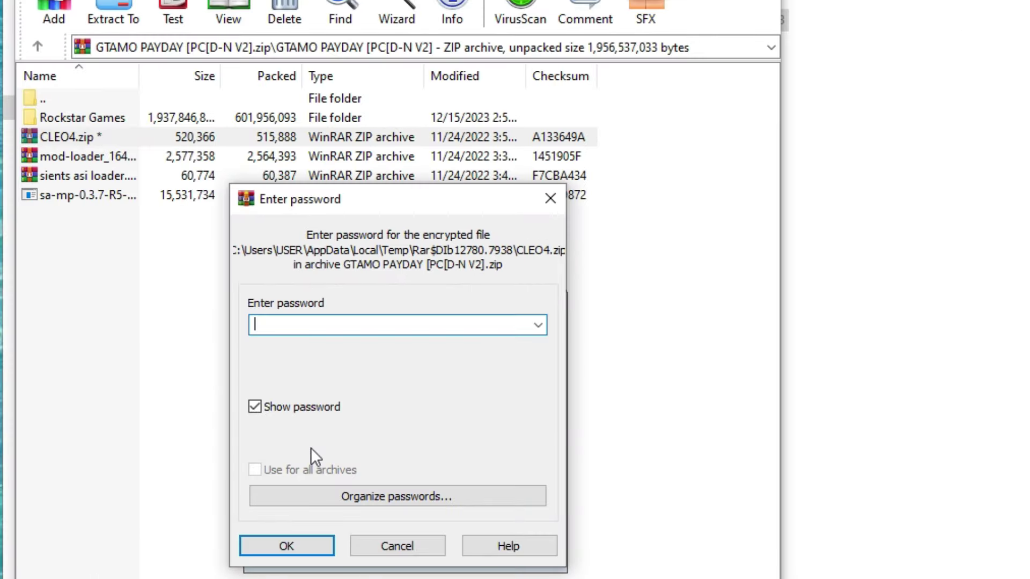
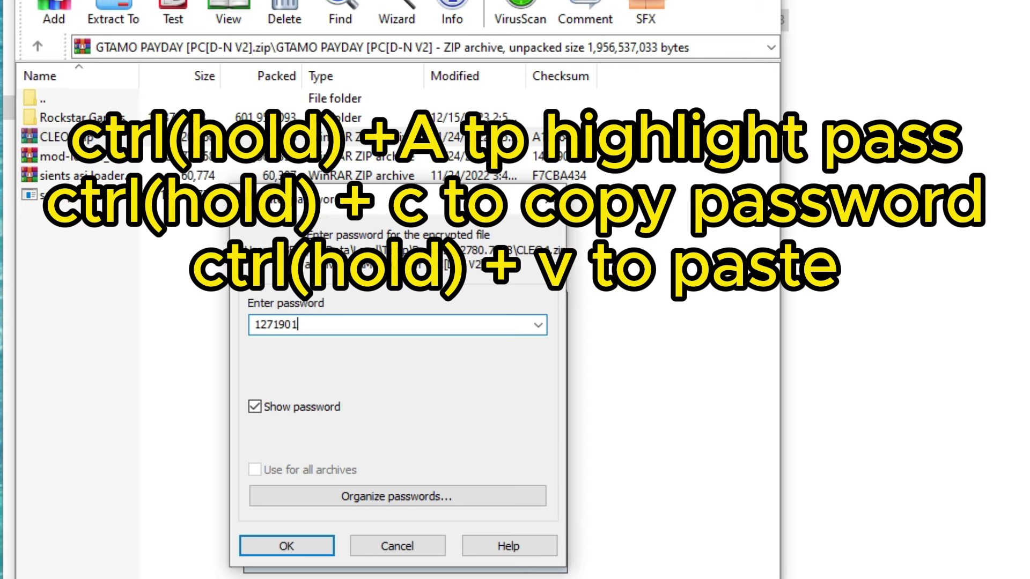
key(ctrl+a)
key(ctrl+c)
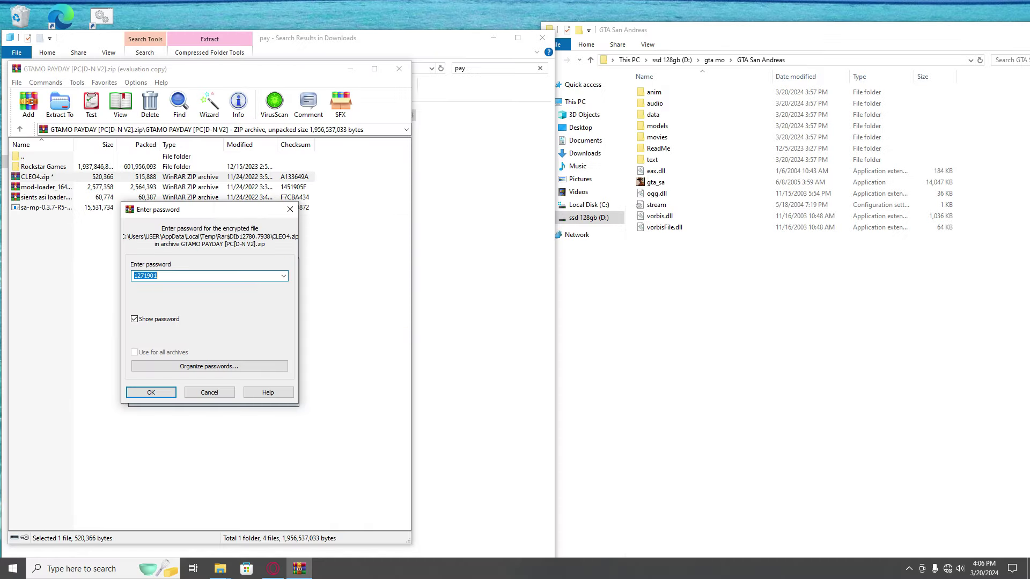
key(Return)
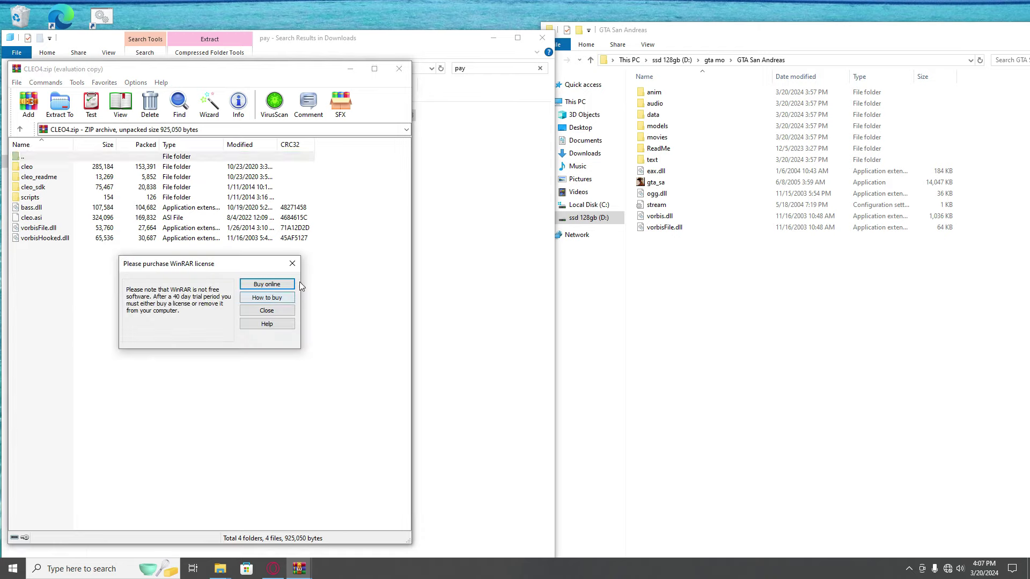
click(267, 299)
Step: Copy all CLEO4 files into the GTA San Andreas folder, replacing the existing files
click(138, 327)
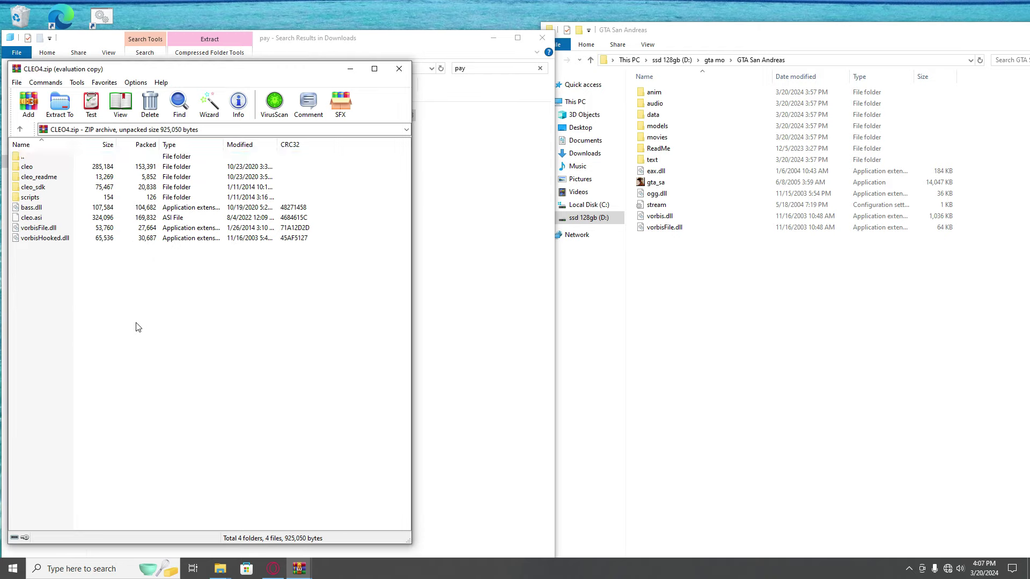
drag(137, 327, 101, 157)
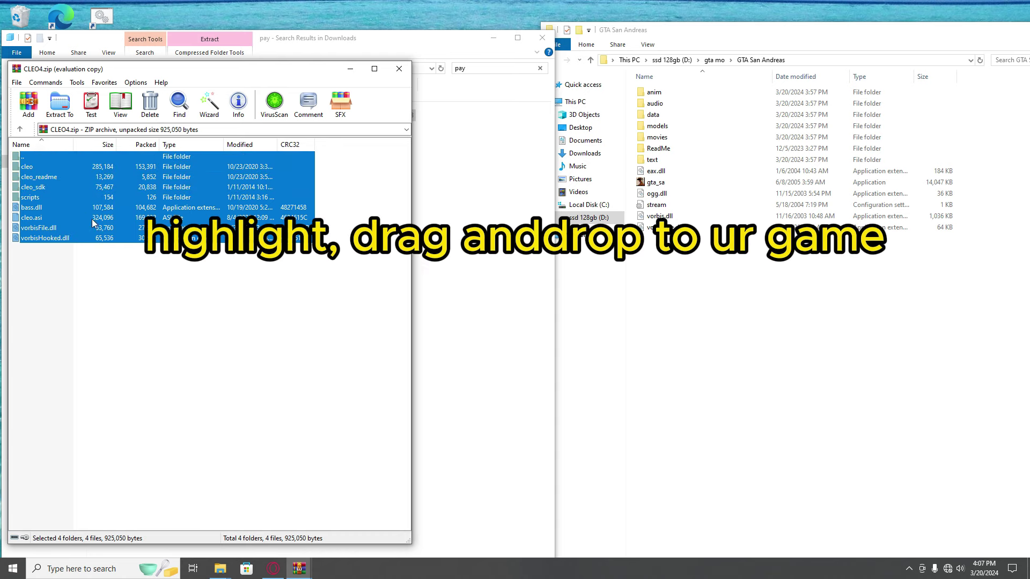
drag(67, 215, 260, 229)
drag(696, 297, 696, 296)
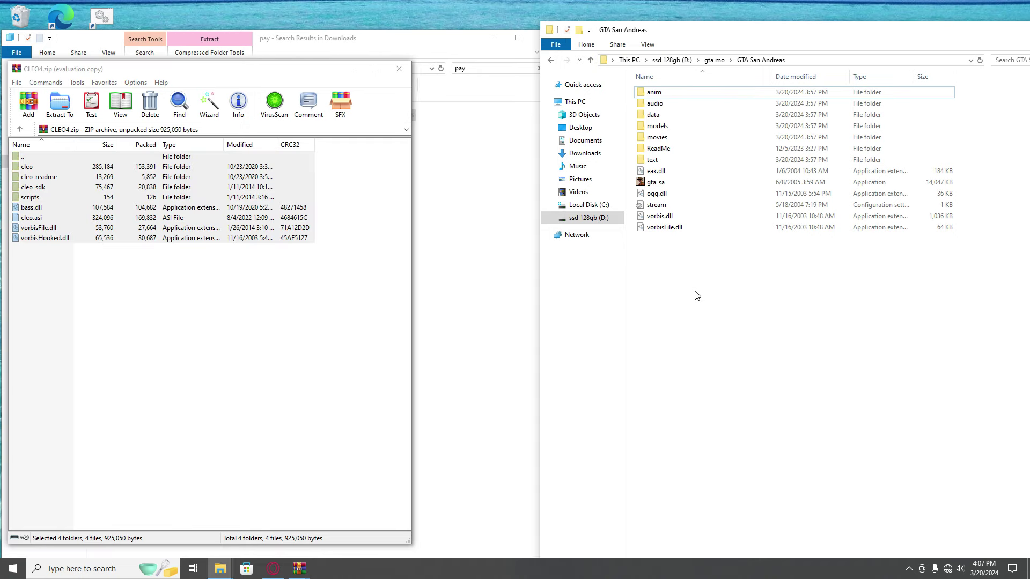
click(504, 207)
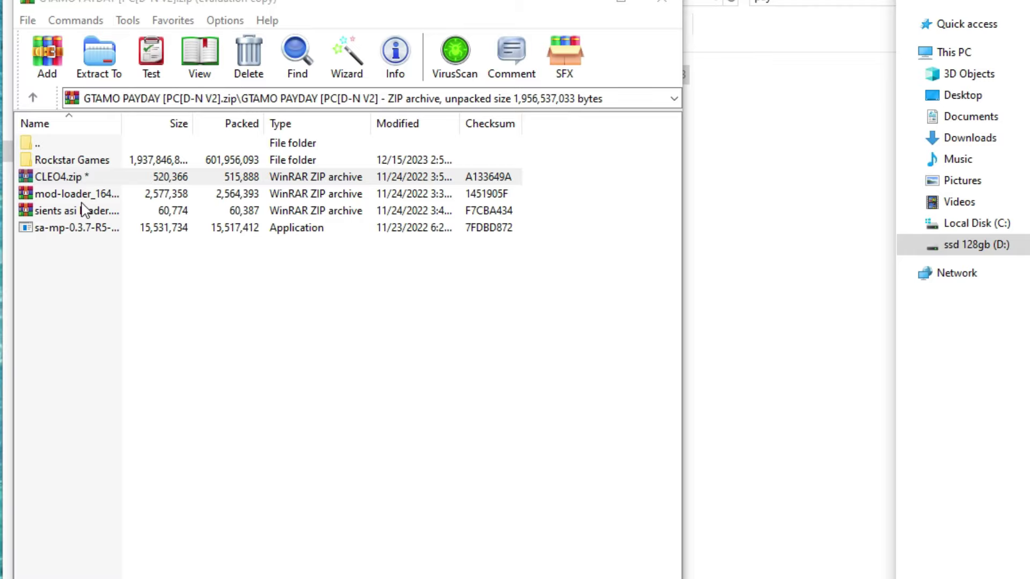
Step: Unlock the mod-loader zip, copy all its files into GTA San Andreas, and go back to the main archive
double_click(85, 196)
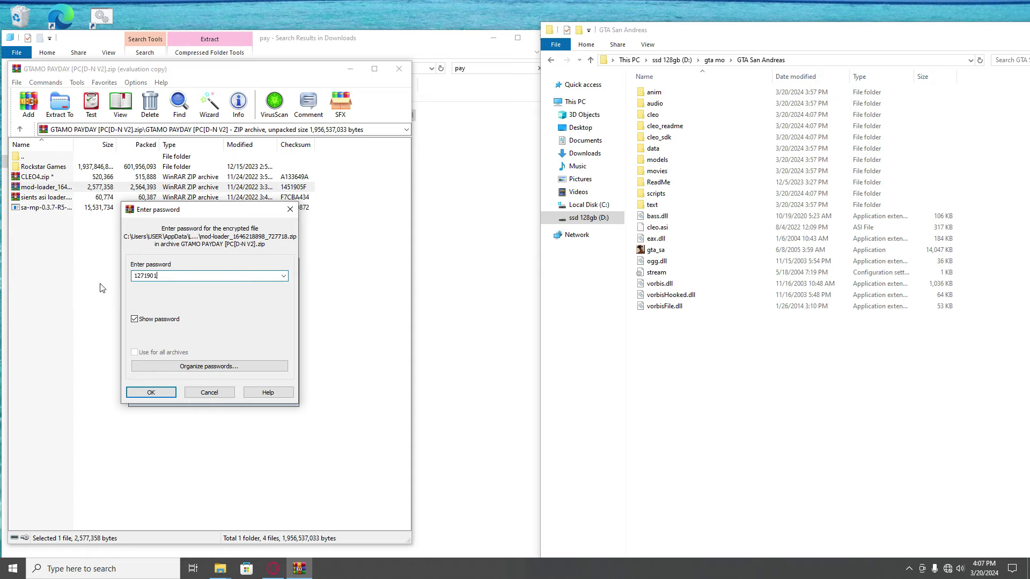
click(150, 393)
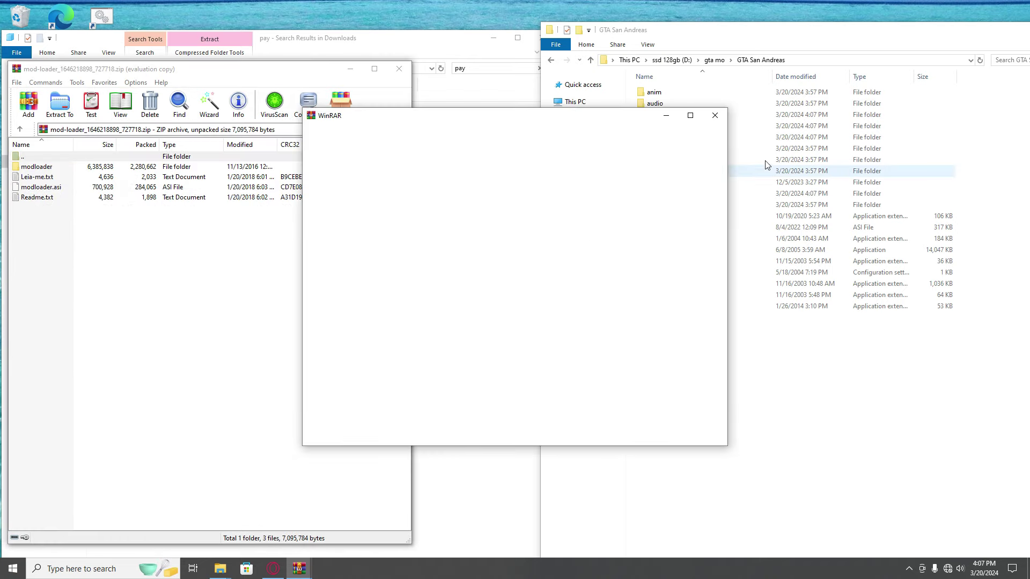
key(ctrl+a)
drag(738, 366, 736, 365)
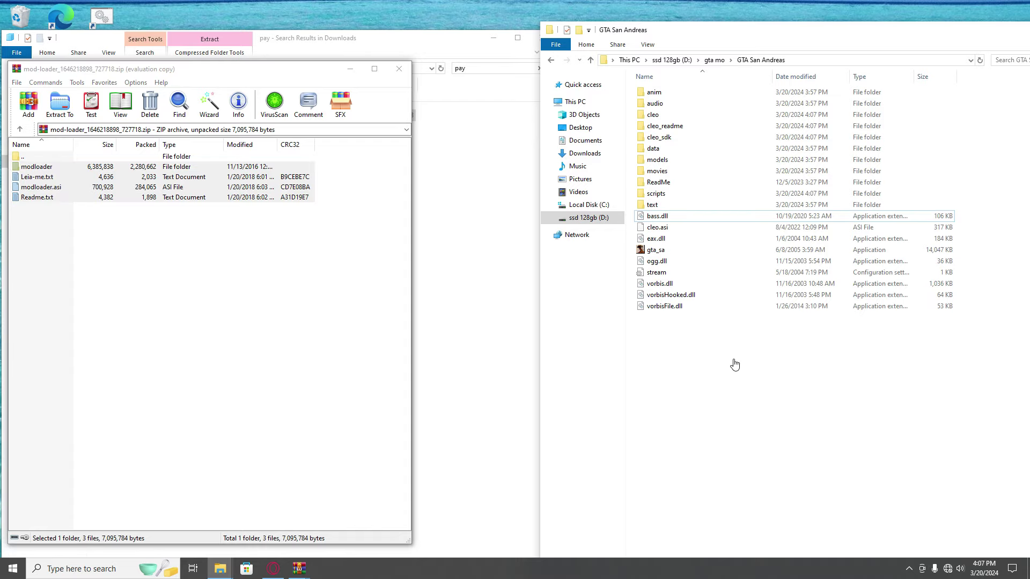
key(BackSpace)
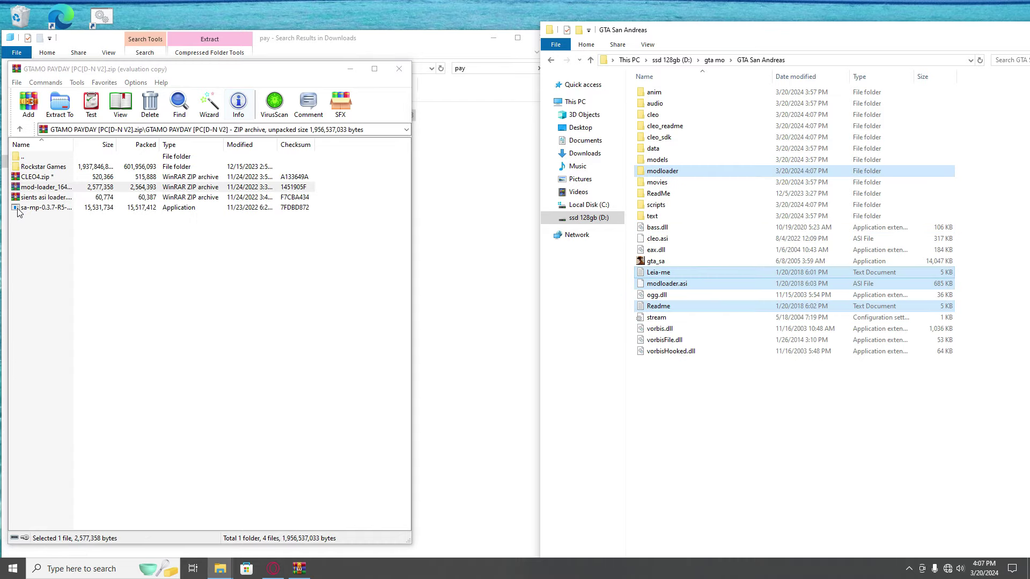
Step: Add the pasted archive password to WinRAR's saved passwords when opening sients asi loader.zip
double_click(33, 197)
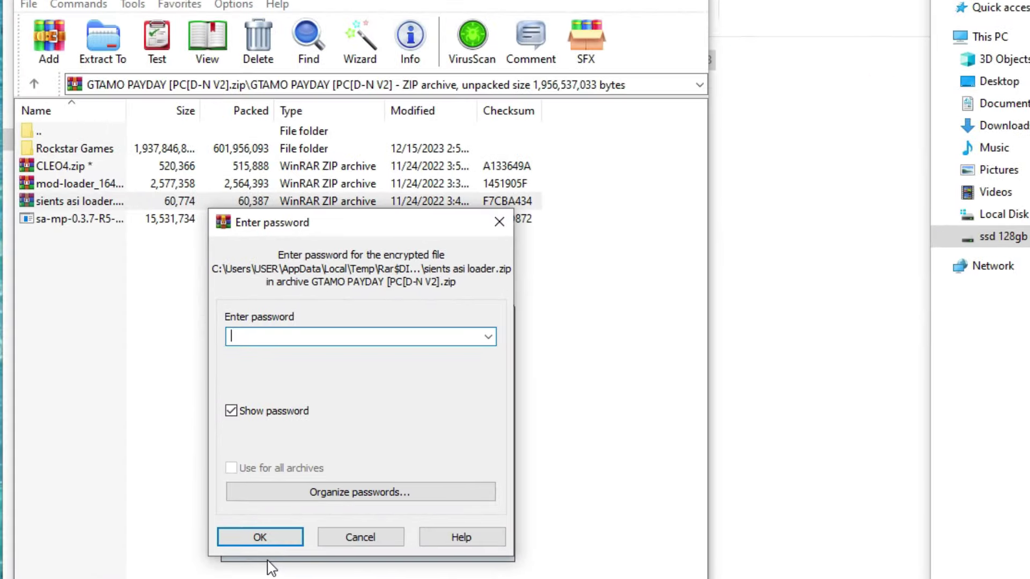
click(374, 497)
click(152, 483)
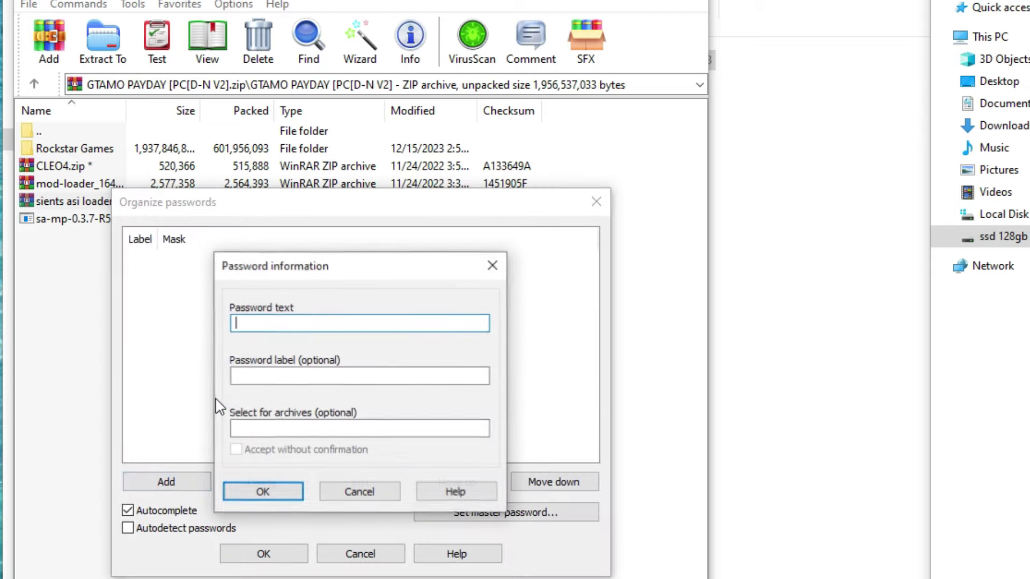
key(ctrl+v)
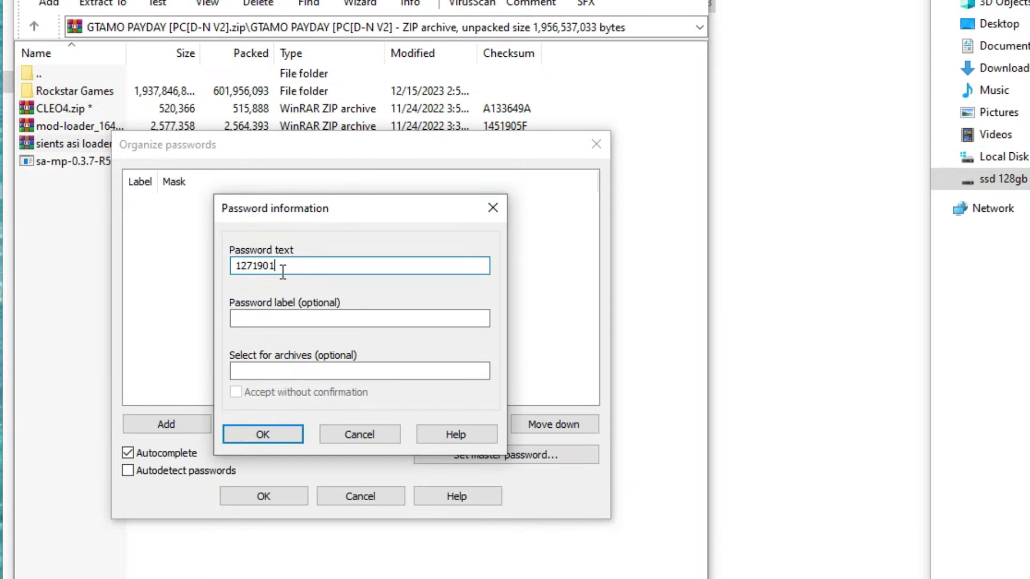
click(262, 433)
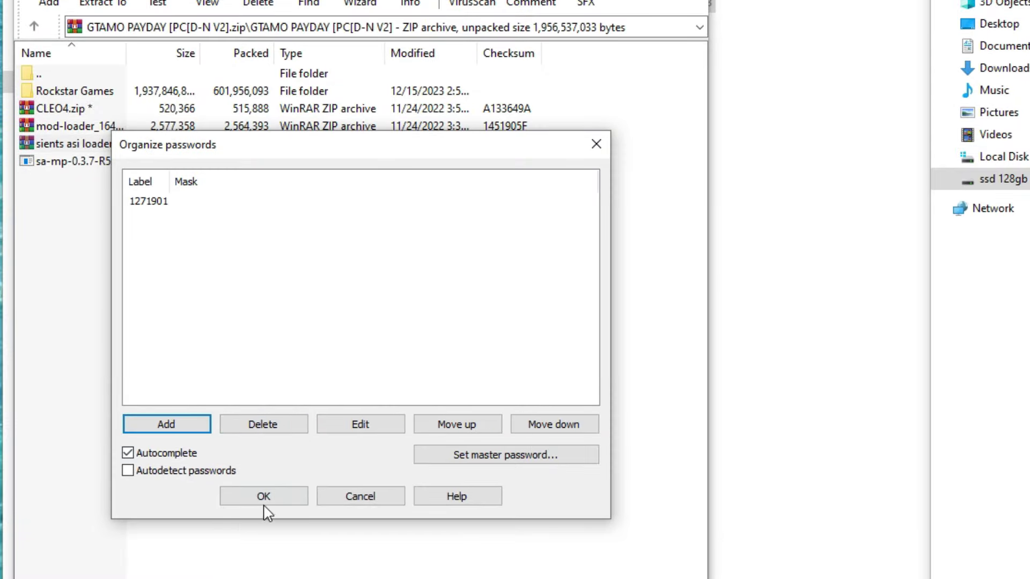
click(264, 501)
Step: Unlock sients asi loader.zip with the saved password, then go back to the archive root
click(488, 279)
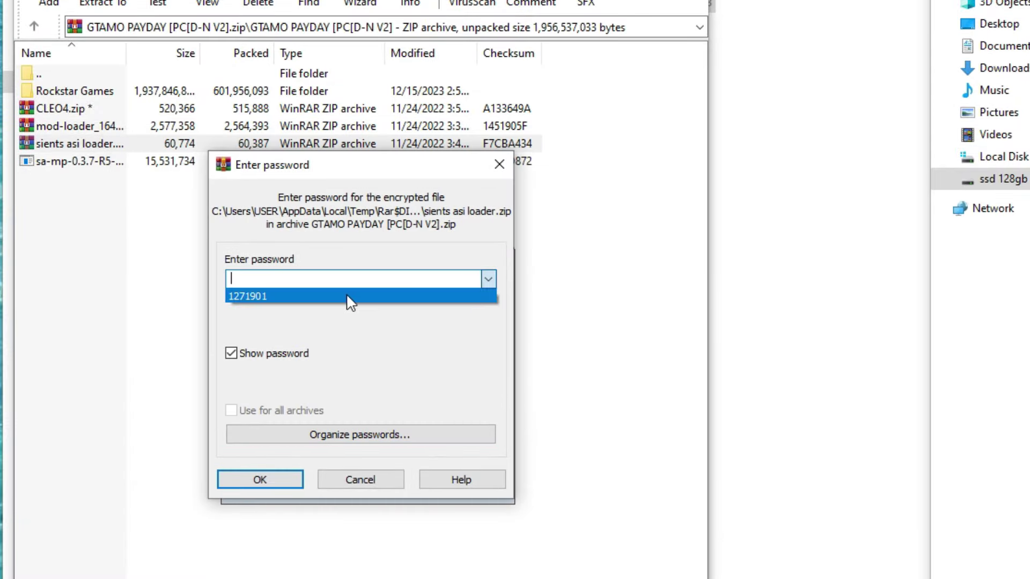
click(347, 296)
click(260, 479)
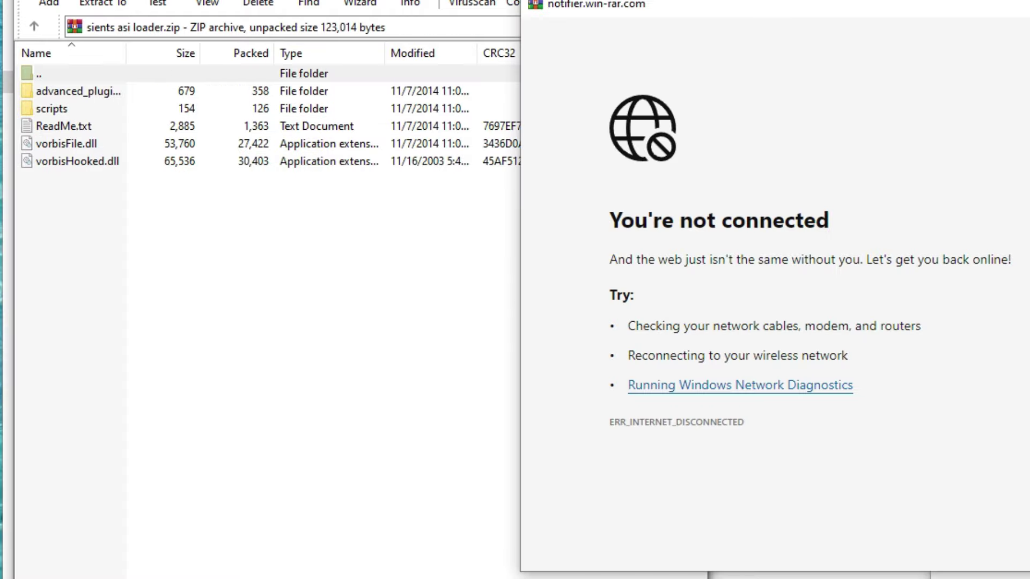
key(BackSpace)
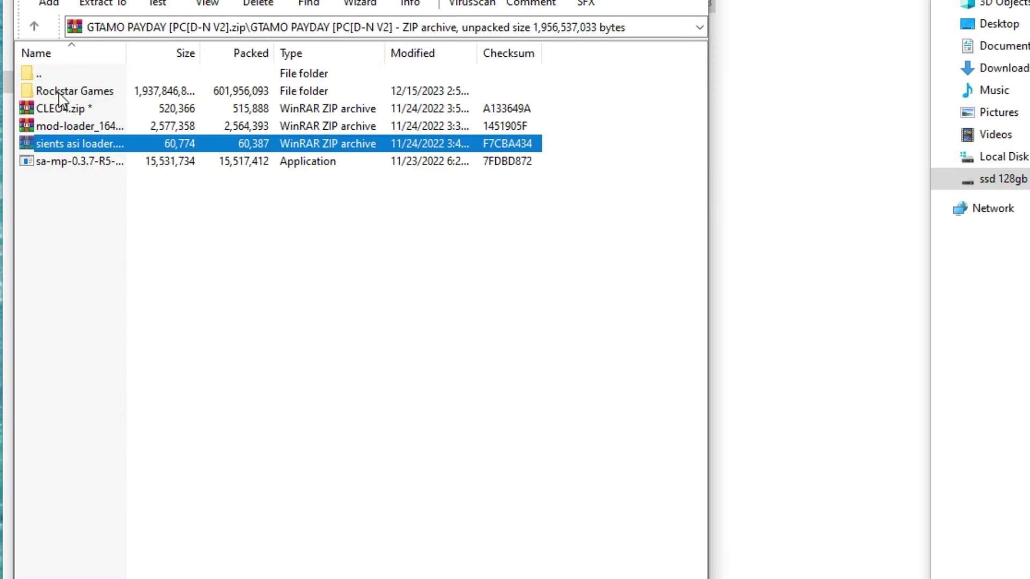
Step: Open the archive's Rockstar Games\GTA San Andreas folder and select all six items
double_click(61, 94)
double_click(62, 92)
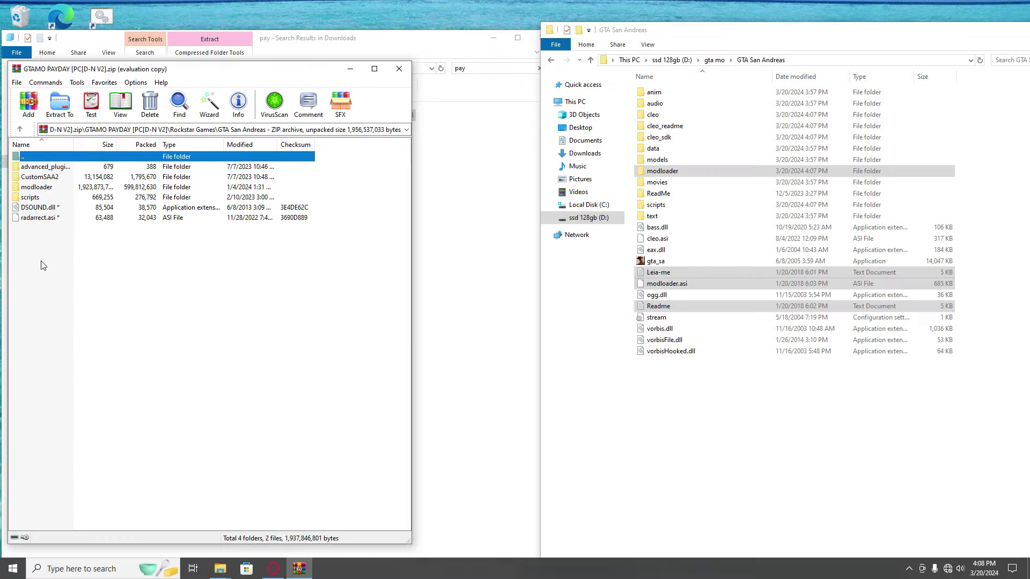
drag(43, 265, 42, 168)
drag(59, 310, 65, 165)
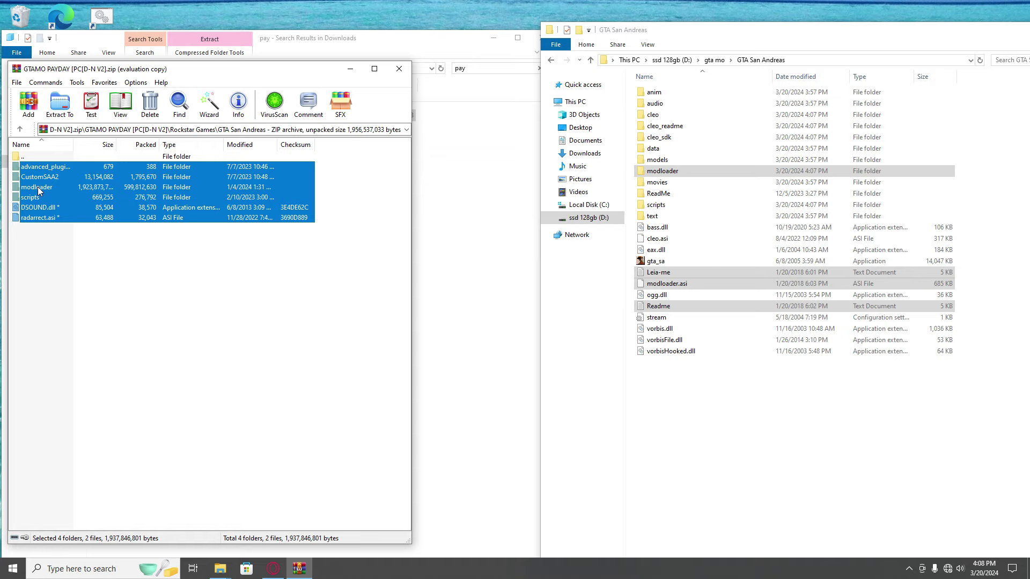
Step: Drag the six items into the game folder and extract them using the saved password
drag(38, 187, 388, 205)
drag(726, 385, 755, 394)
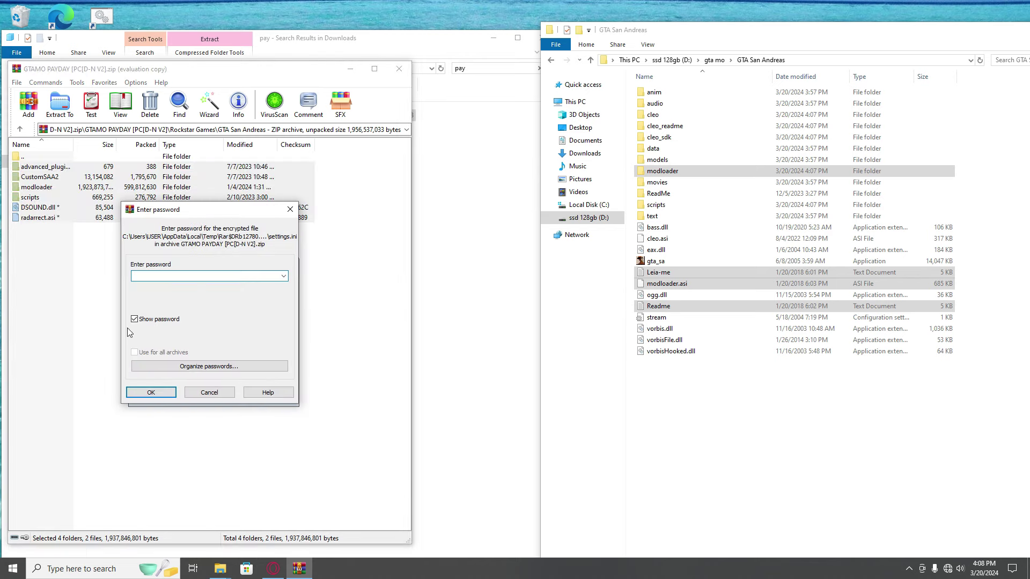
click(283, 276)
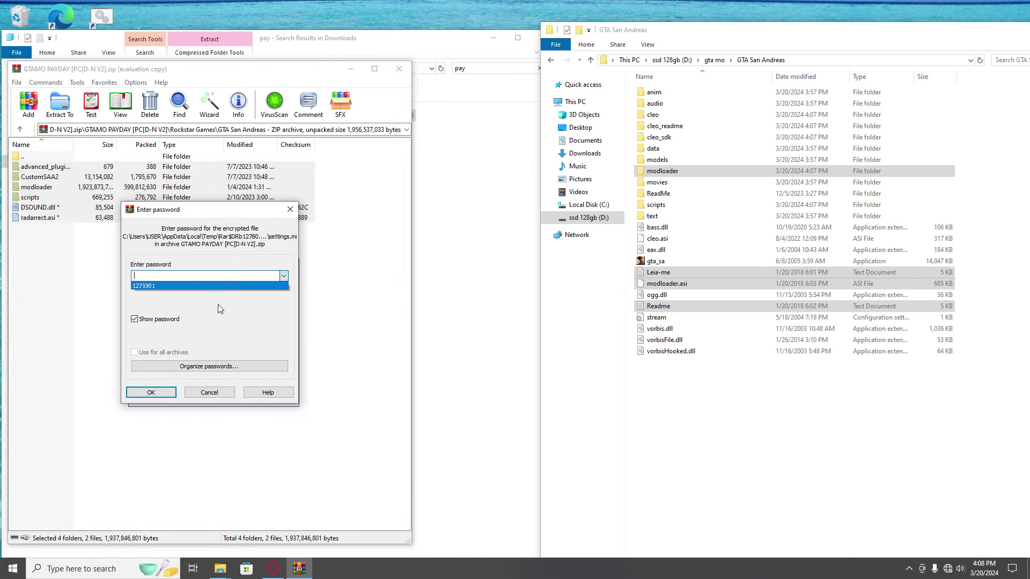
click(200, 286)
click(151, 393)
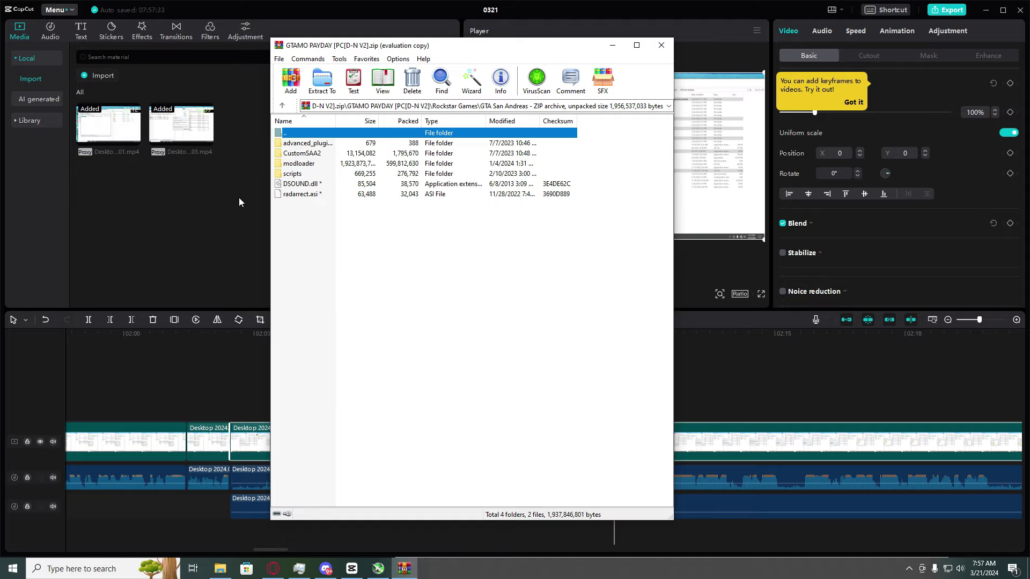
Step: Launch sa-mp-0.3.7-R5 from the archive root, unlocking it with the saved password
double_click(308, 132)
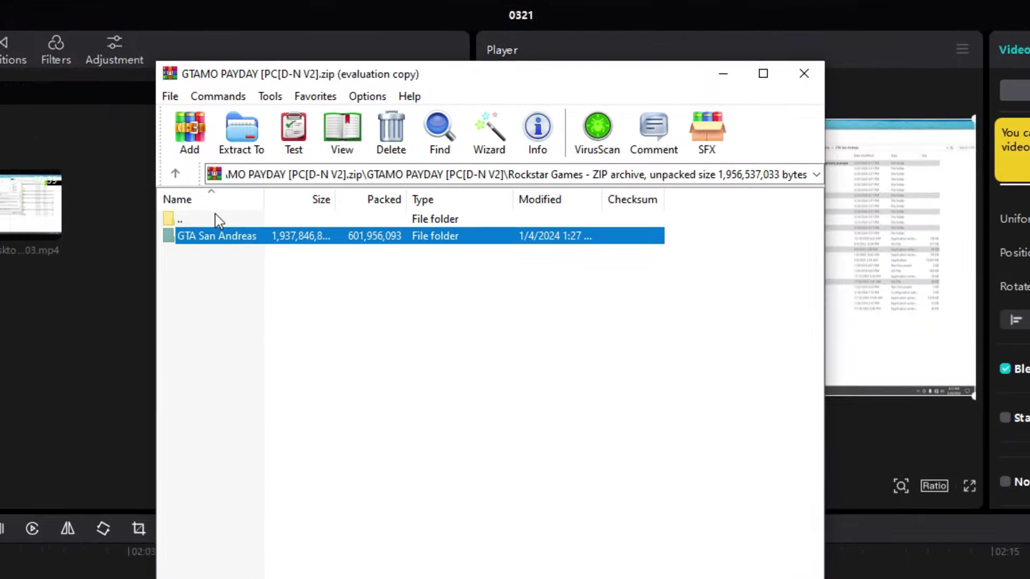
double_click(218, 220)
double_click(226, 304)
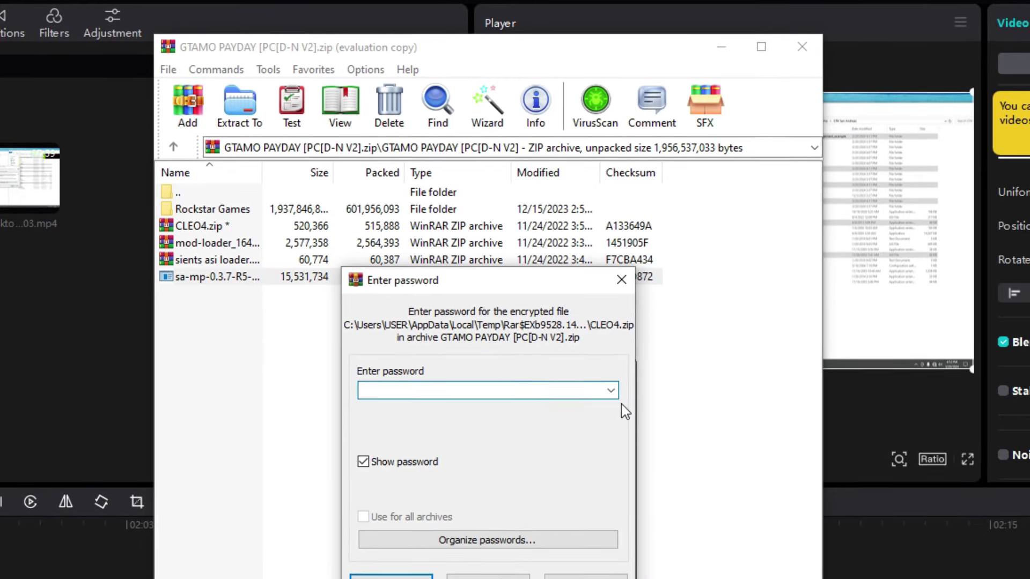
click(611, 402)
click(379, 397)
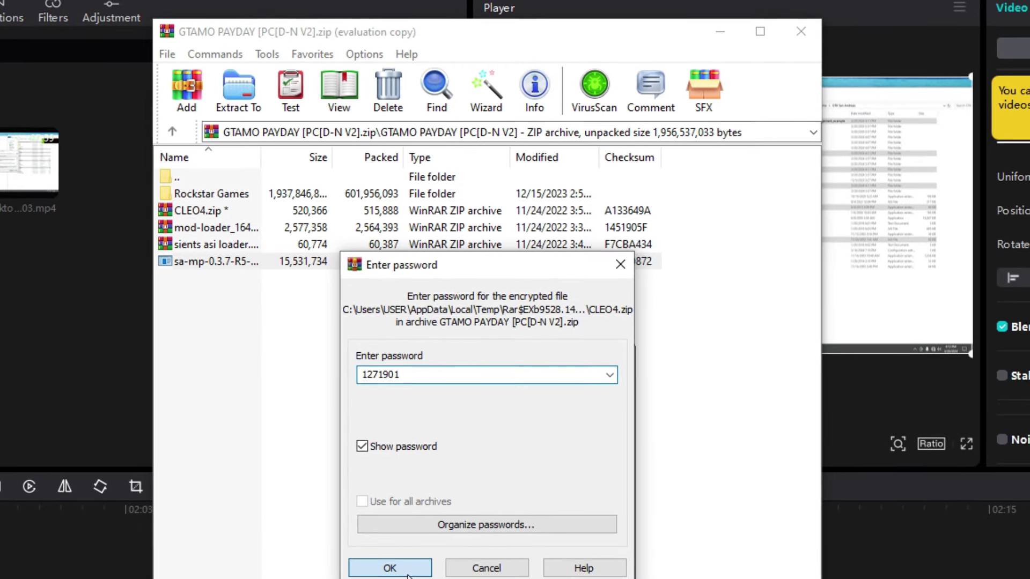
key(Return)
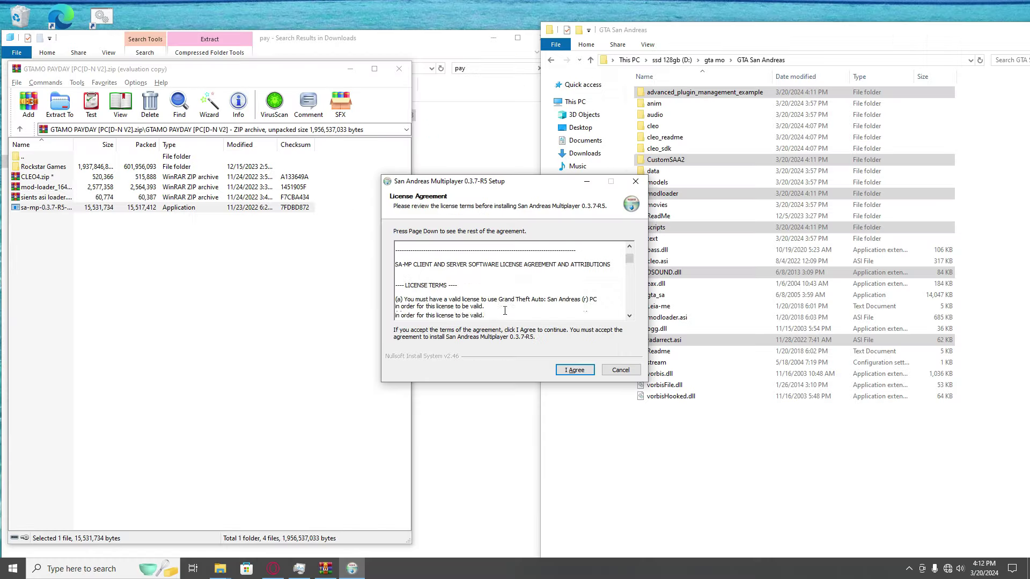
scroll(504, 310, down, 10)
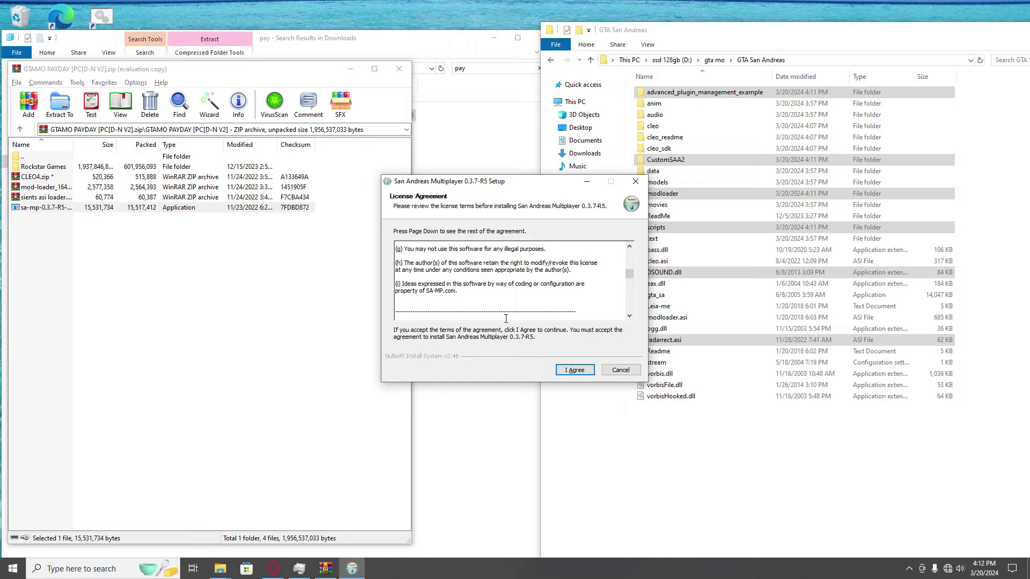
Step: Accept the SA-MP license and browse the folder picker to the D: drive's gta mo folder
click(572, 370)
click(599, 307)
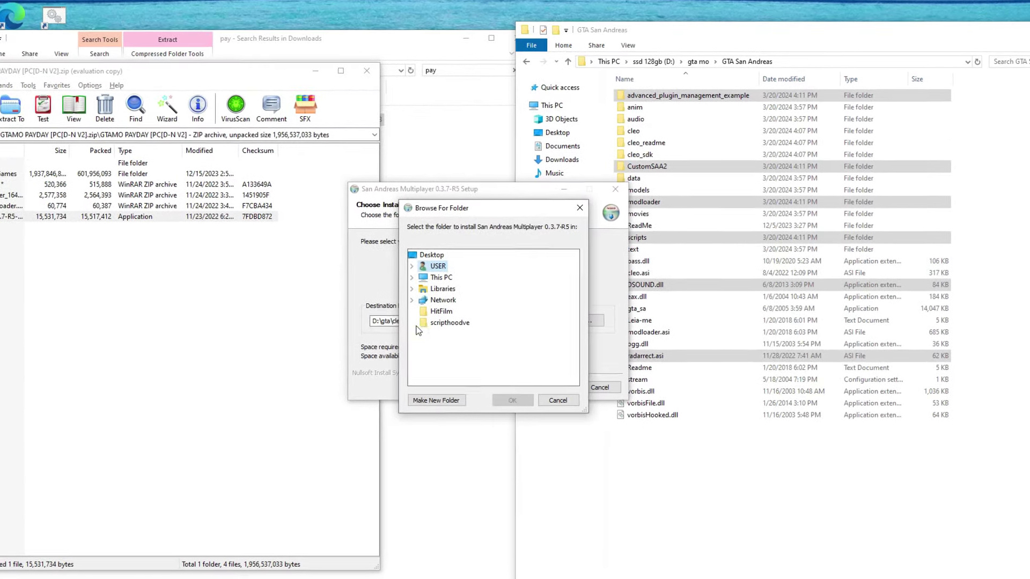
click(411, 278)
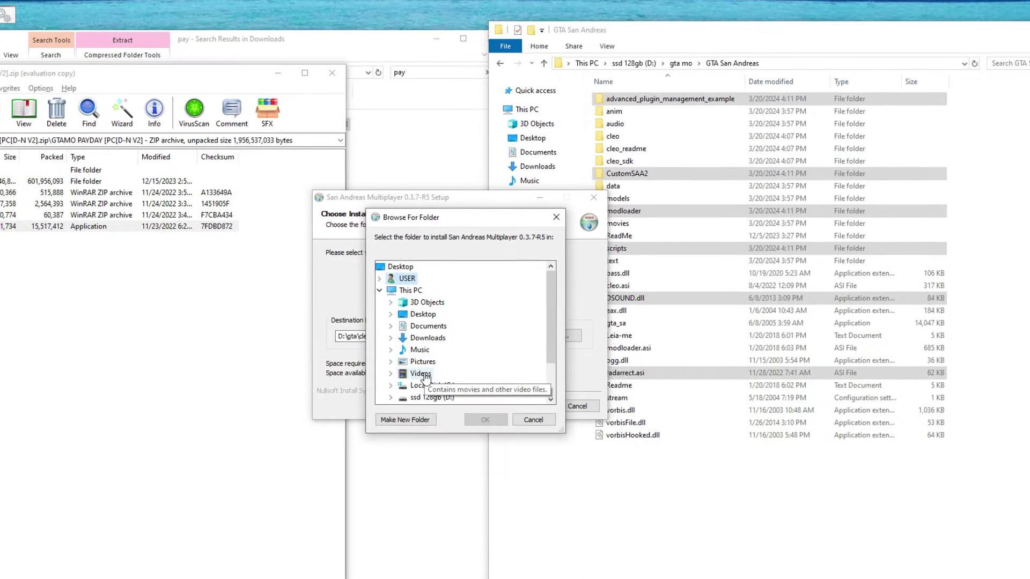
click(390, 398)
double_click(424, 387)
scroll(424, 386, down, 2)
scroll(353, 364, up, 5)
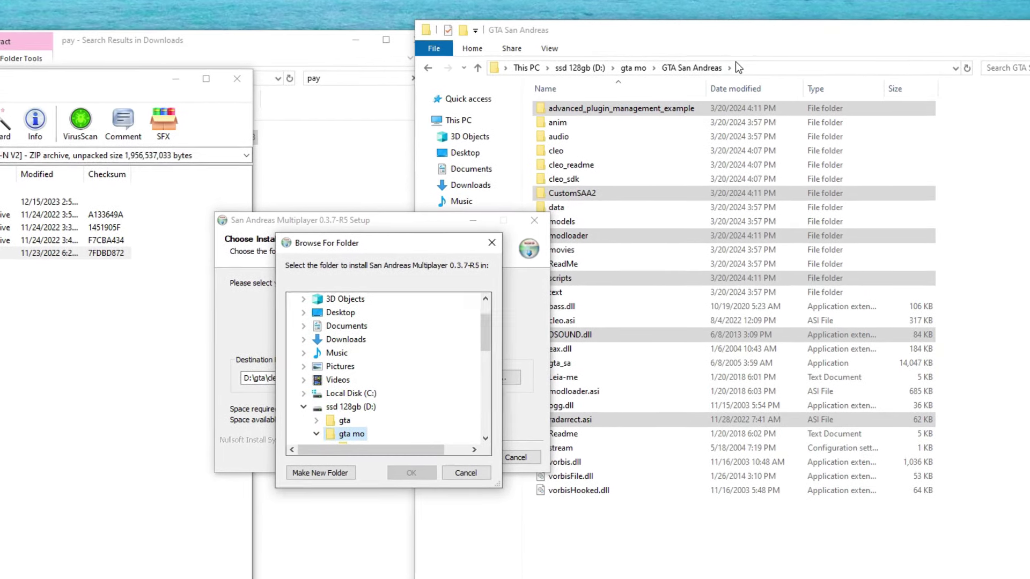
click(746, 67)
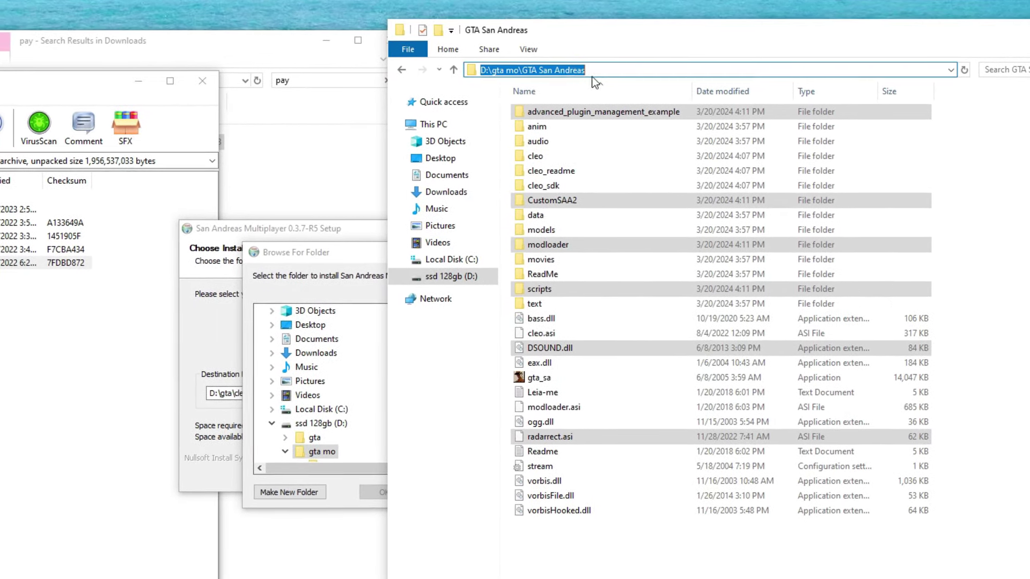
key(Escape)
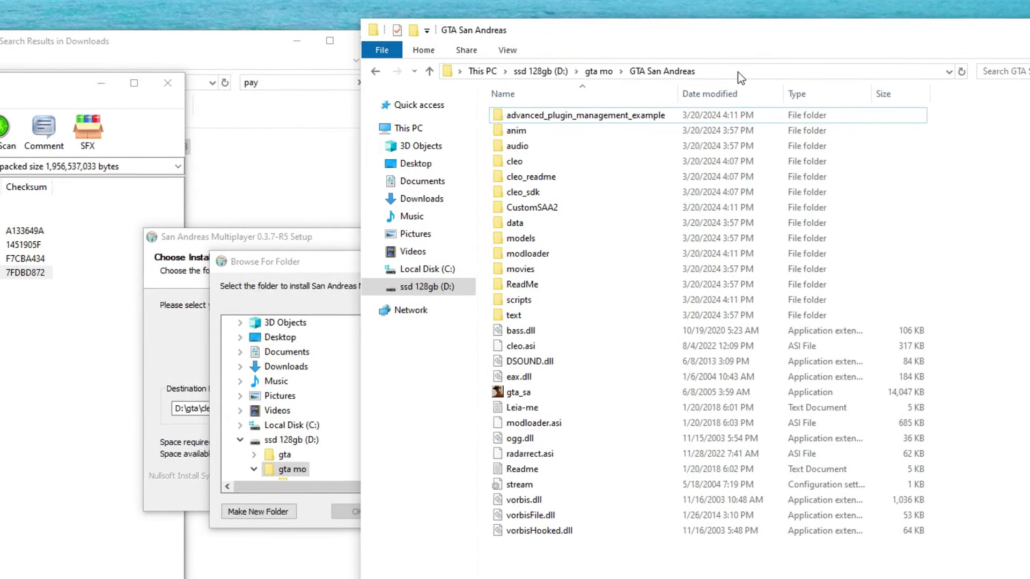
click(253, 335)
Step: Set D:\gta mo\GTA San Andreas as the destination, install SA-MP 0.3.7-R5, and finish
scroll(254, 335, up, 1)
click(217, 354)
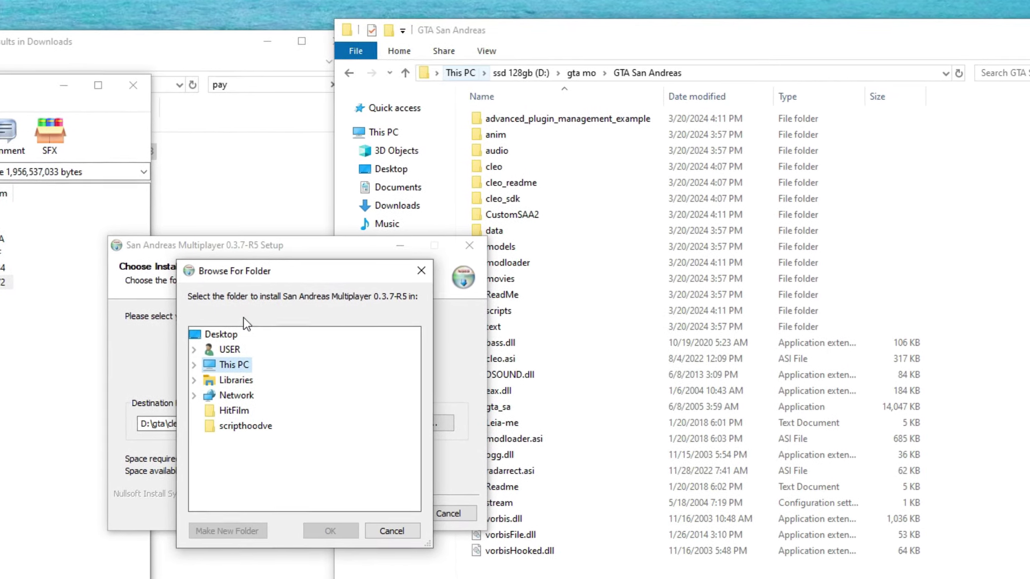
double_click(220, 368)
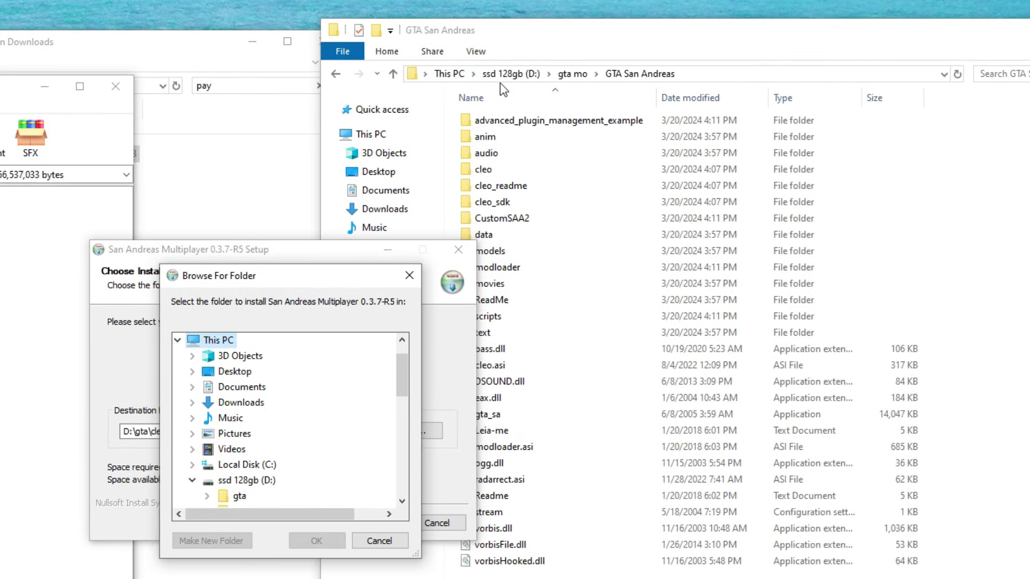
click(262, 482)
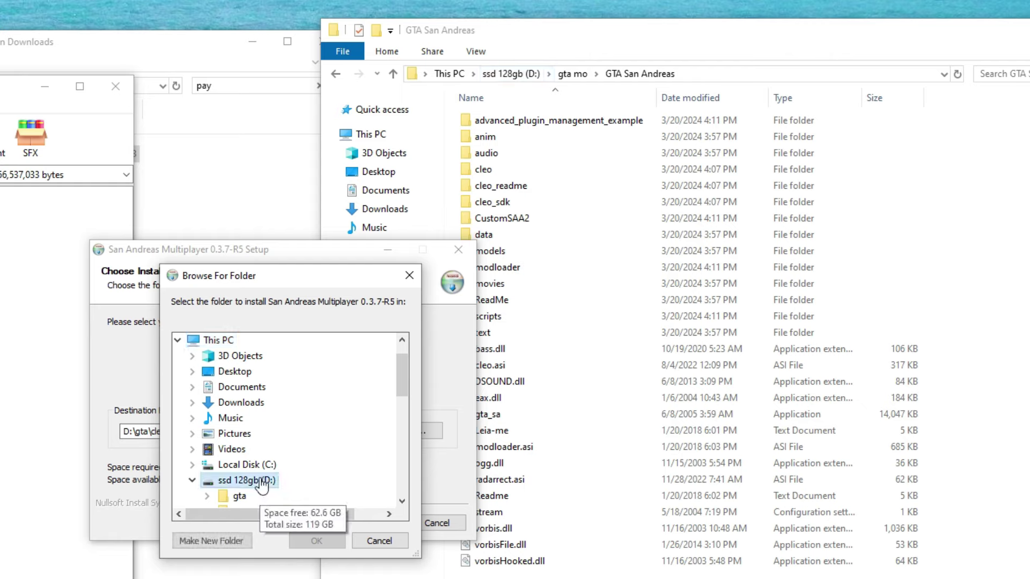
scroll(262, 485, down, 5)
scroll(257, 429, up, 3)
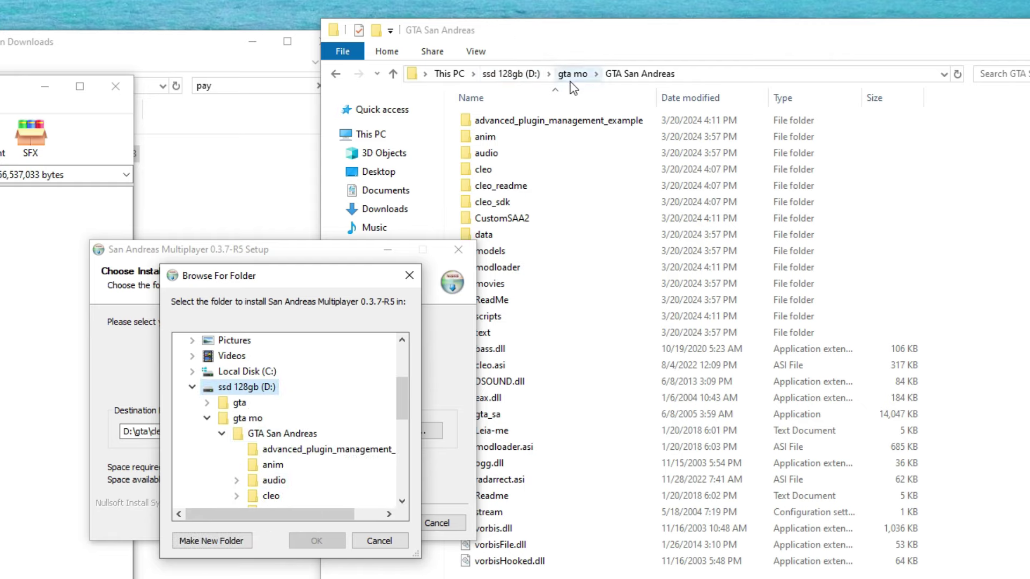
click(207, 418)
click(207, 417)
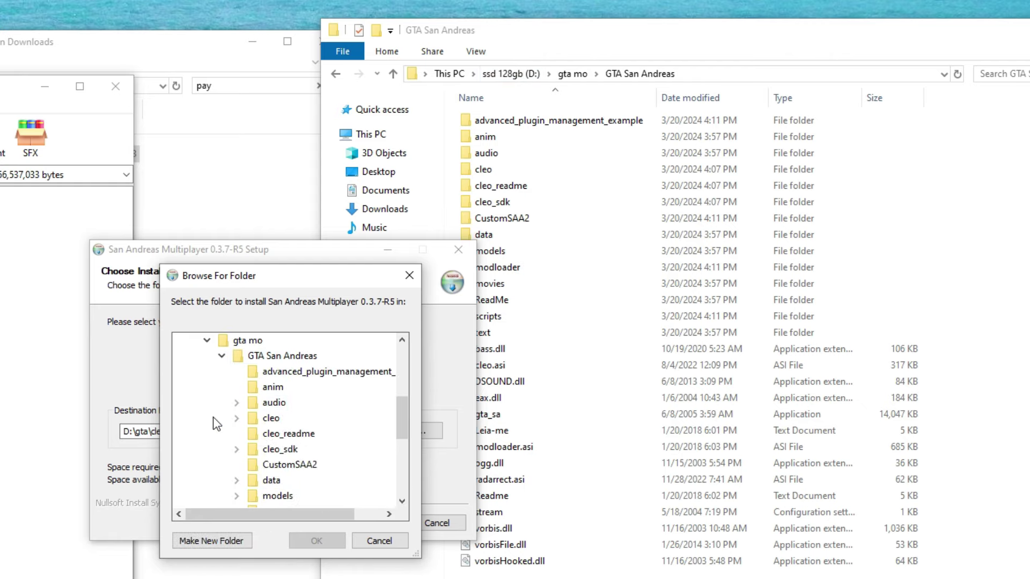
scroll(198, 440, up, 5)
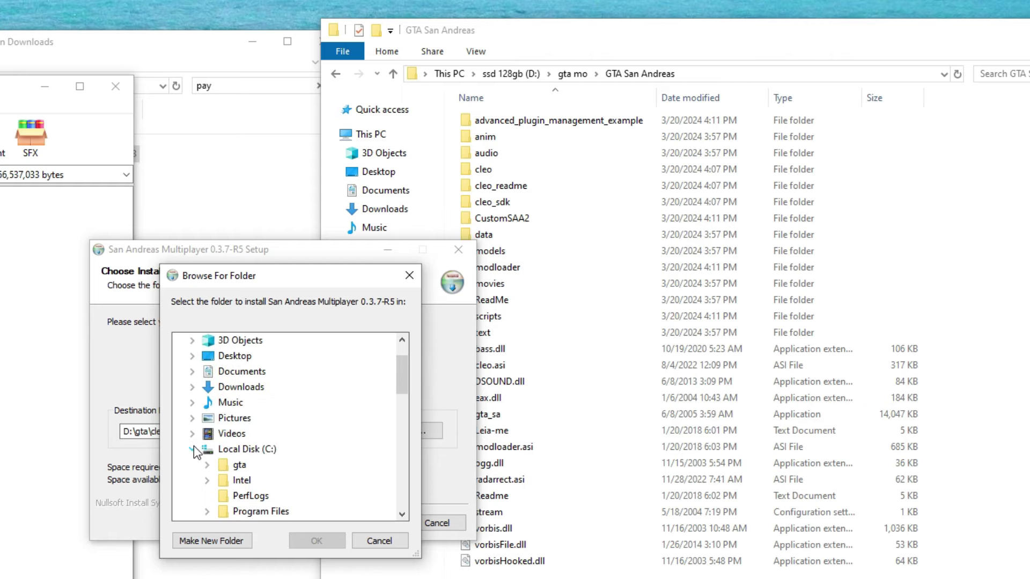
click(193, 449)
scroll(214, 450, down, 6)
scroll(247, 464, up, 3)
click(282, 387)
click(318, 534)
click(365, 523)
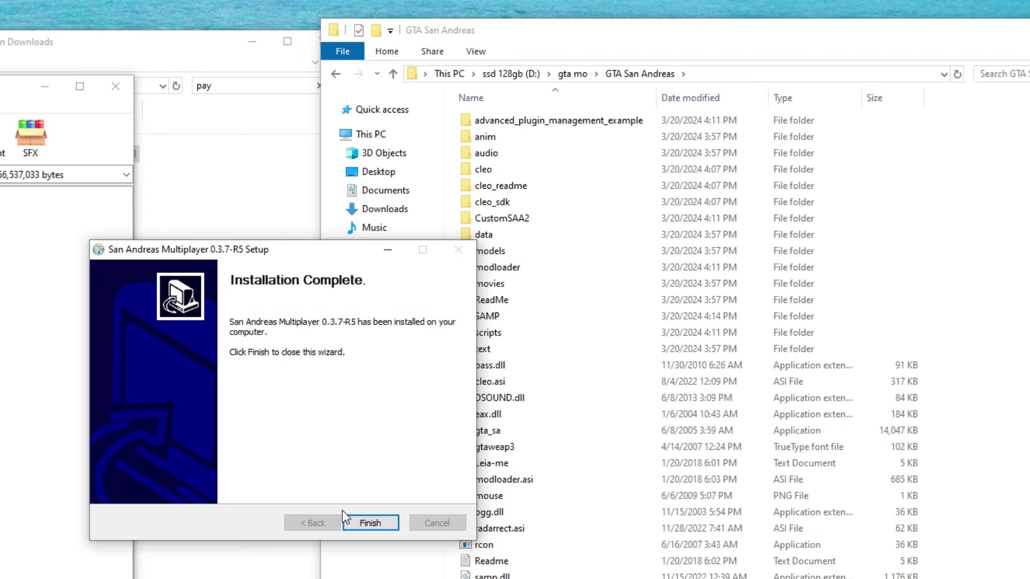
click(361, 525)
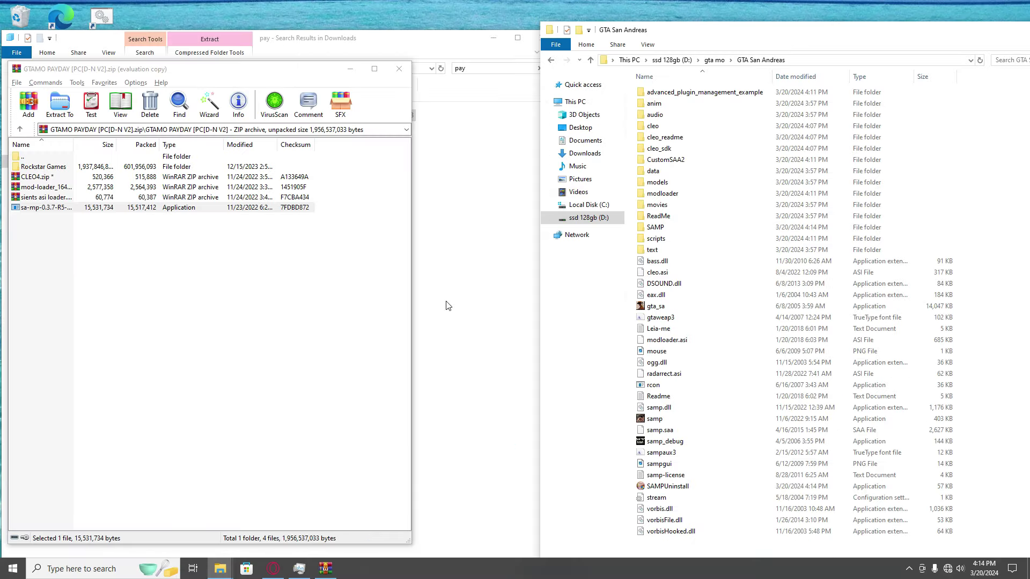
Step: Launch samp and copy the GTAMO: KVRP address 23.88.73.88:33314 from its server details
double_click(654, 418)
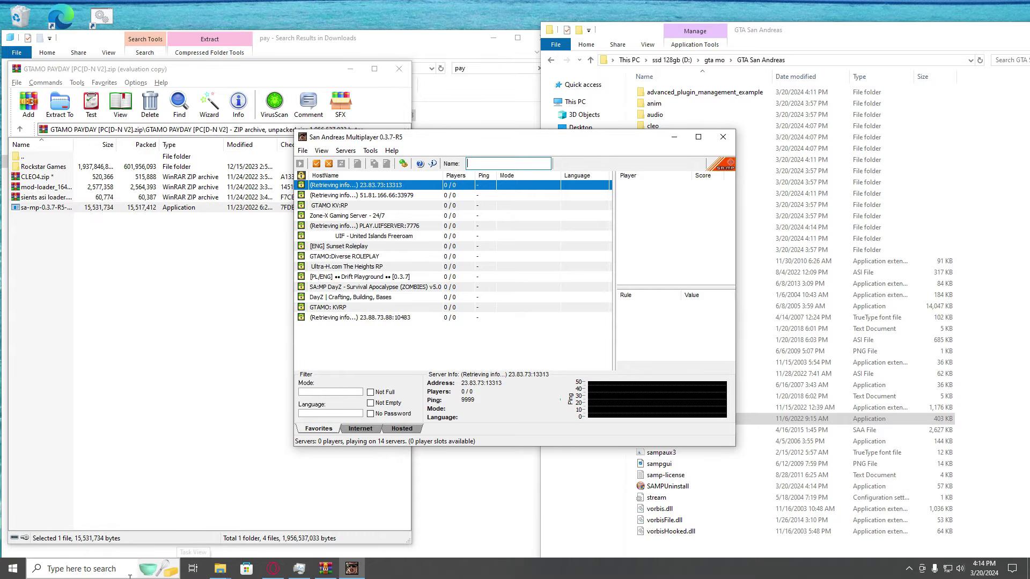
double_click(343, 307)
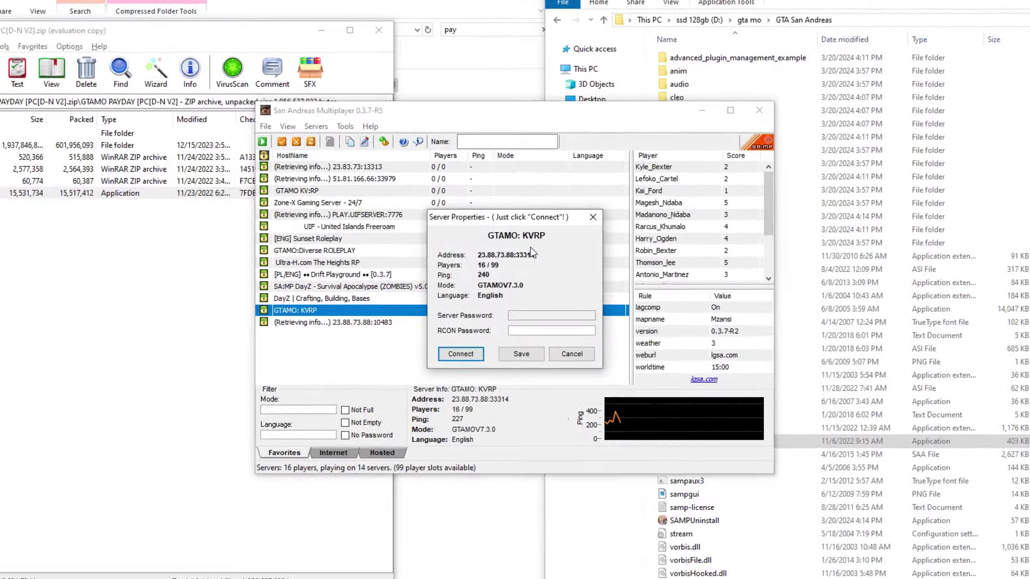
drag(534, 257, 472, 260)
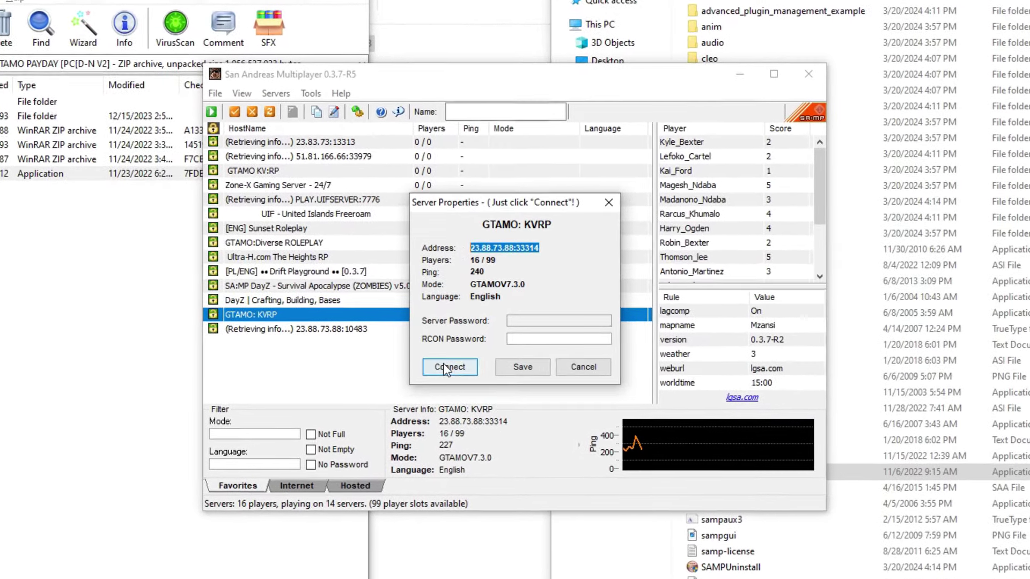
right_click(534, 251)
click(557, 265)
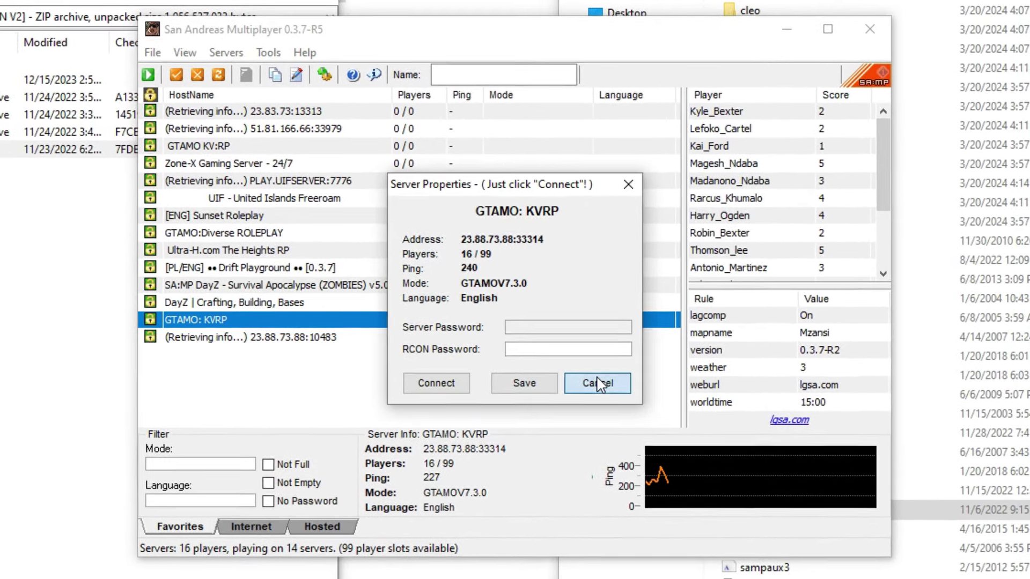
click(592, 377)
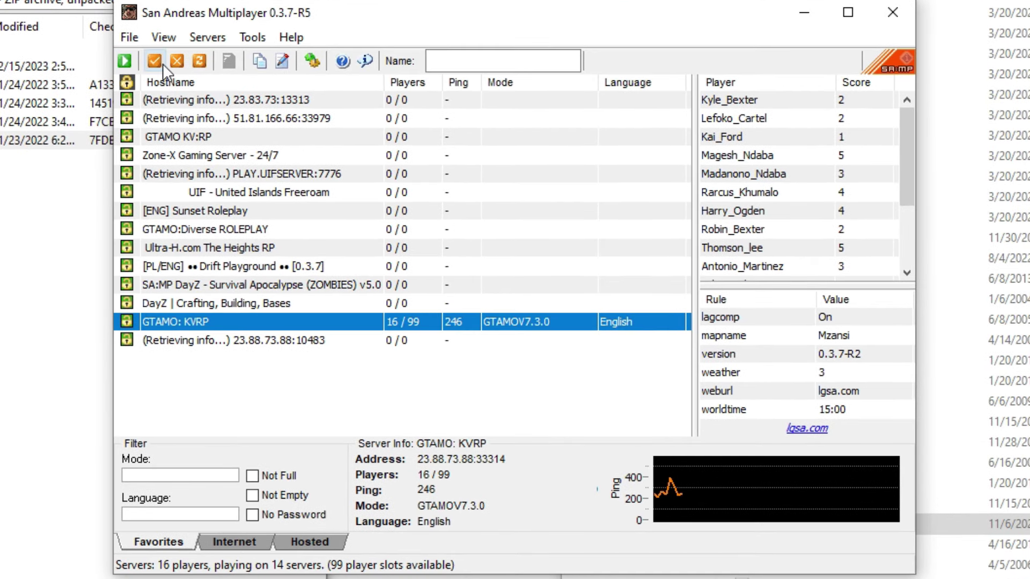
Step: Try adding 23.88.73.88:33314 as a server and dismiss the duplicate-server error
click(155, 61)
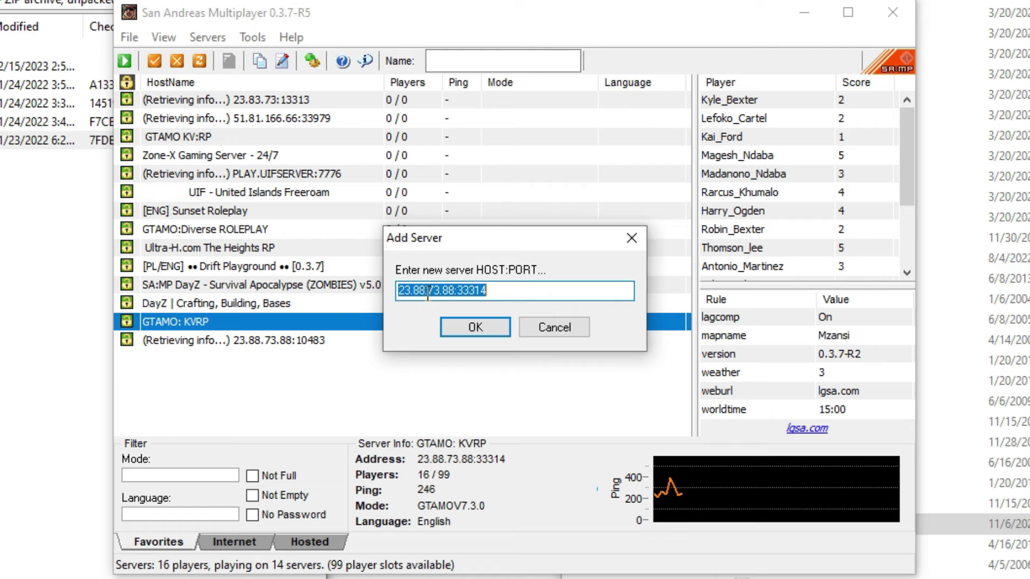
click(461, 292)
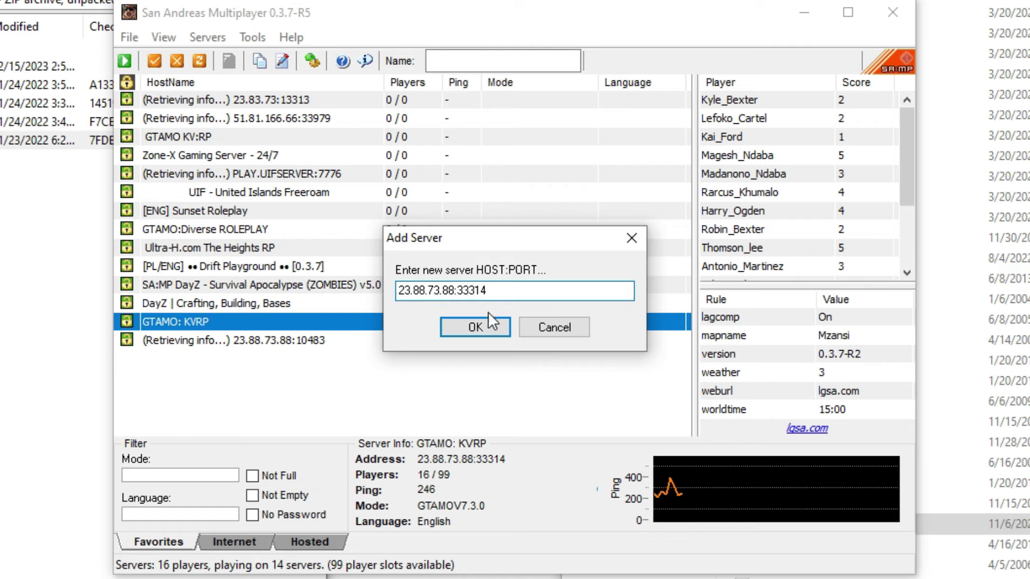
click(476, 327)
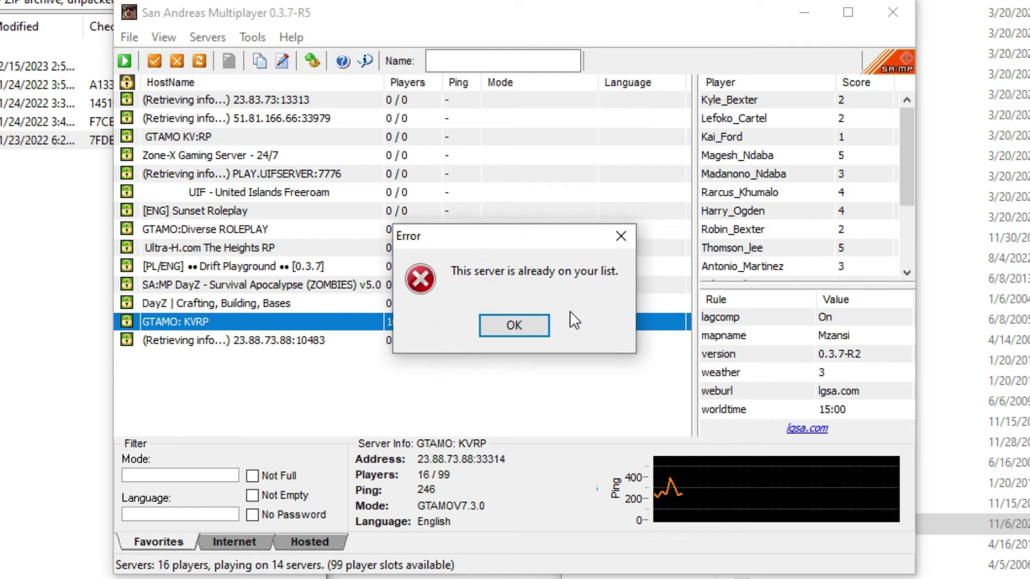
click(501, 324)
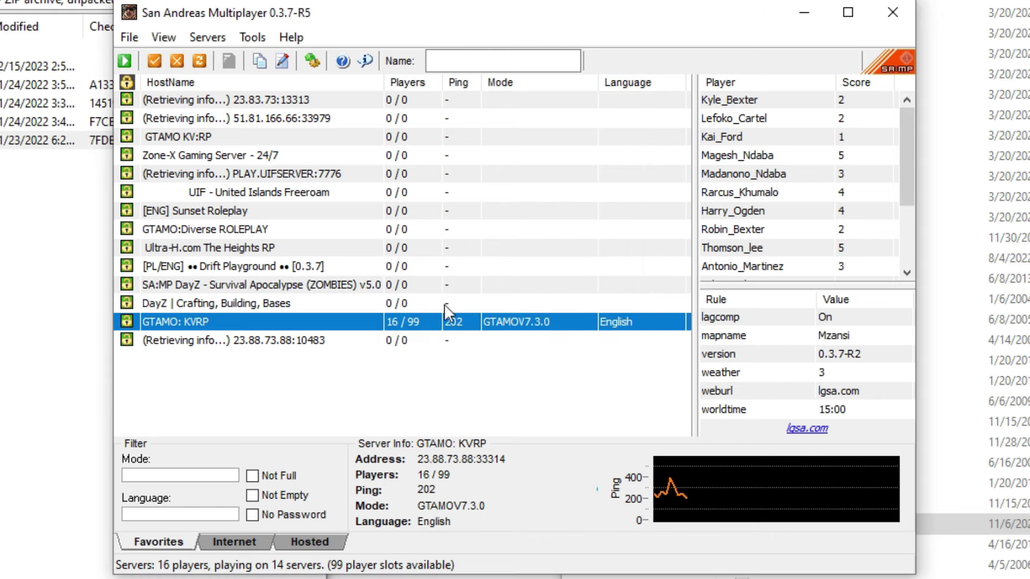
Step: Enter the player nickname in SA-MP's Name field
click(456, 61)
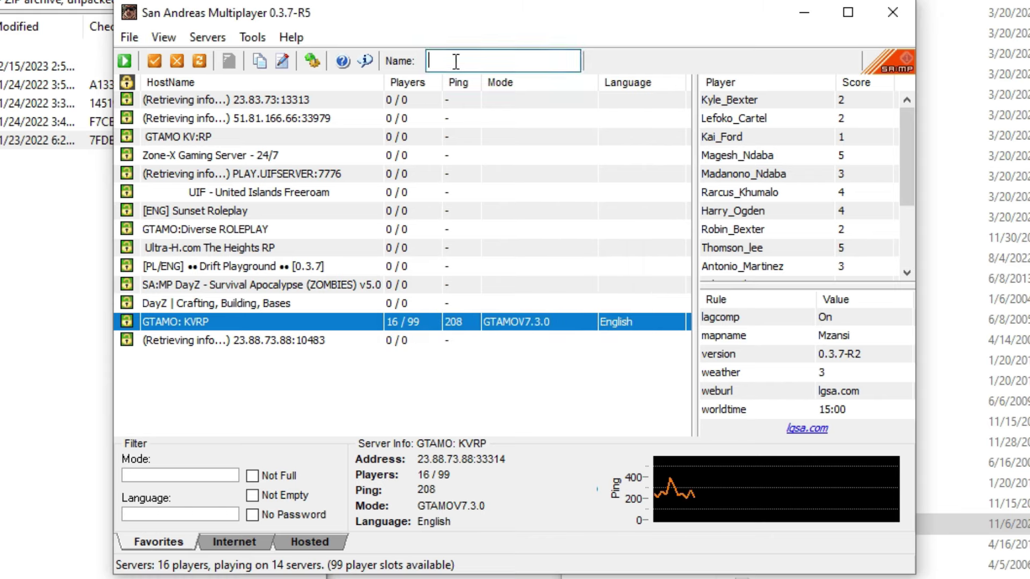
text(william_)
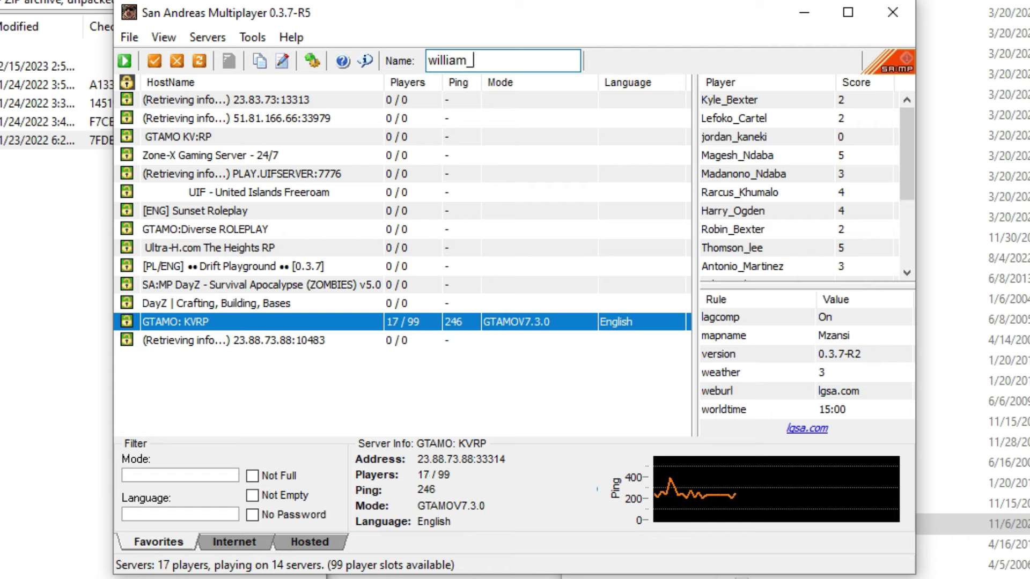
key(ctrl+a)
text(nam)
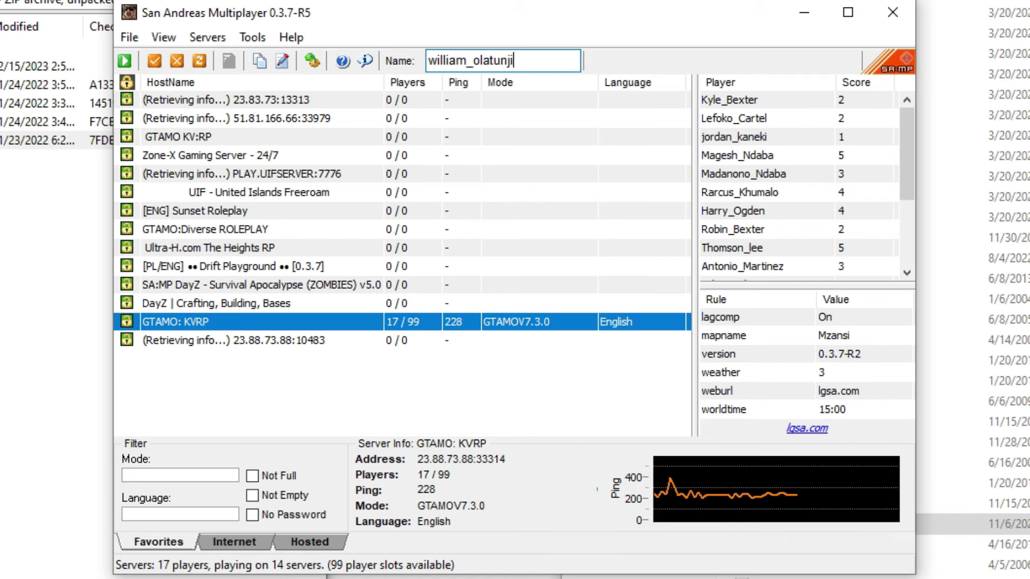
Step: Connect to the GTAMO: KVRP server from its right-click menu
key(Return)
click(424, 389)
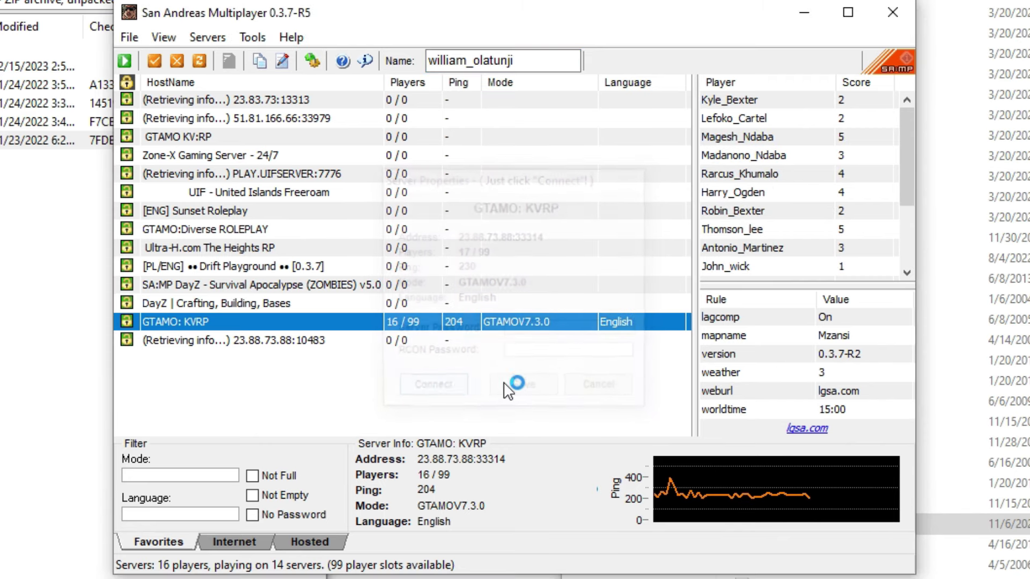
right_click(240, 319)
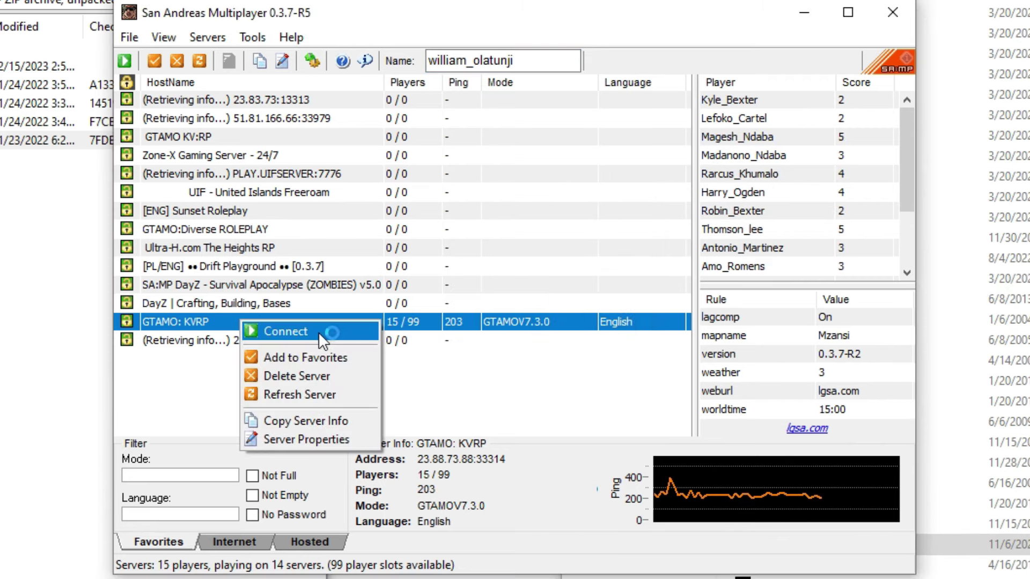
click(317, 333)
Step: Dismiss the exception message and enter the account password in the GTA Mzansi Online login dialog
click(663, 402)
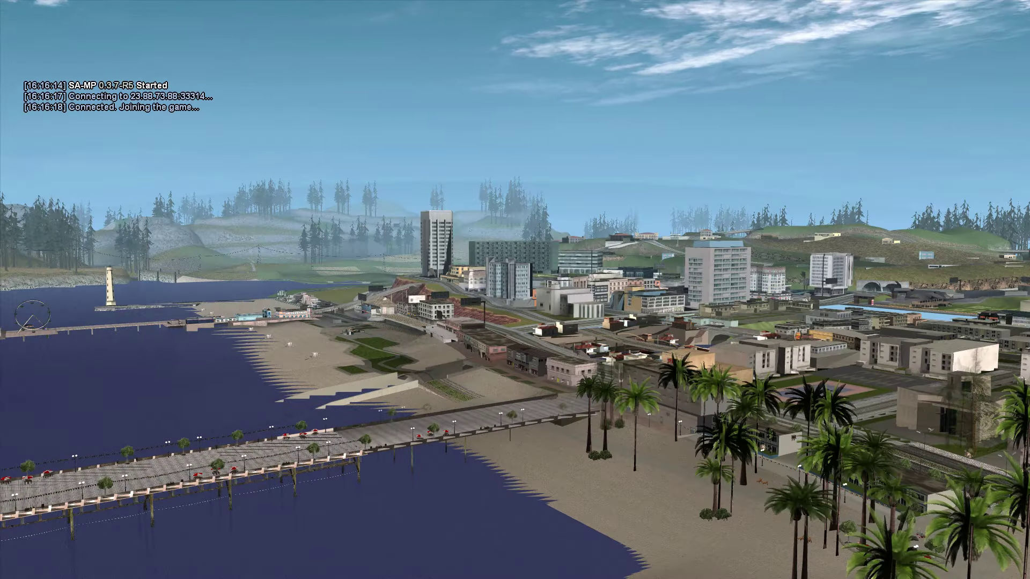
text(•••••)
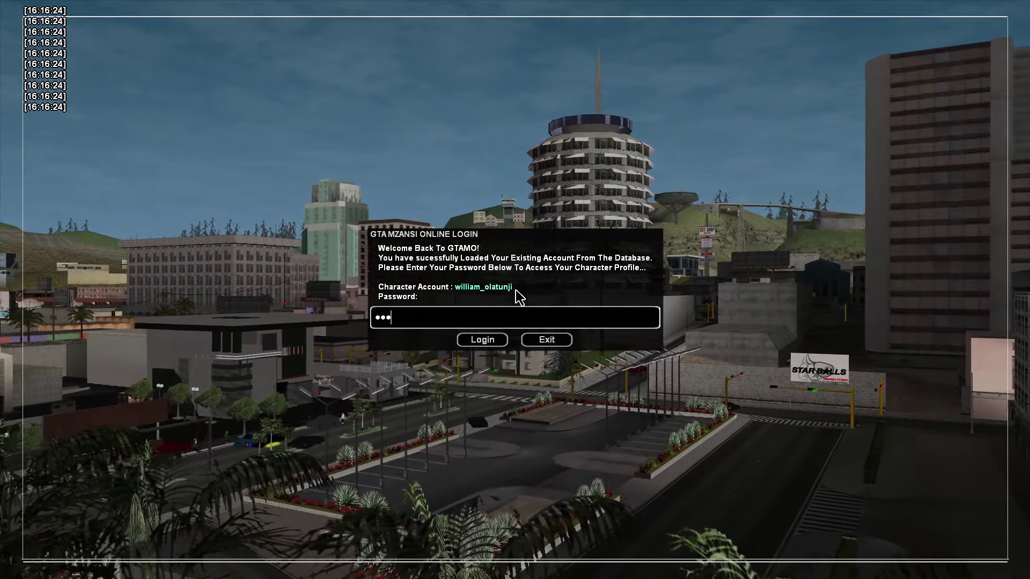
key(Return)
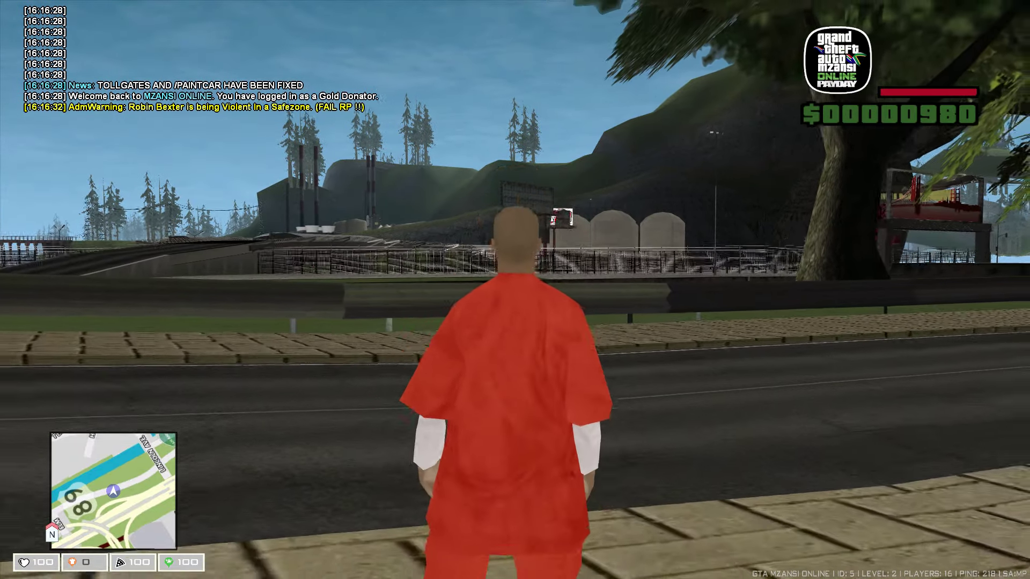
Step: Pause the game and work through the pause menu to reach the game options
key(s)
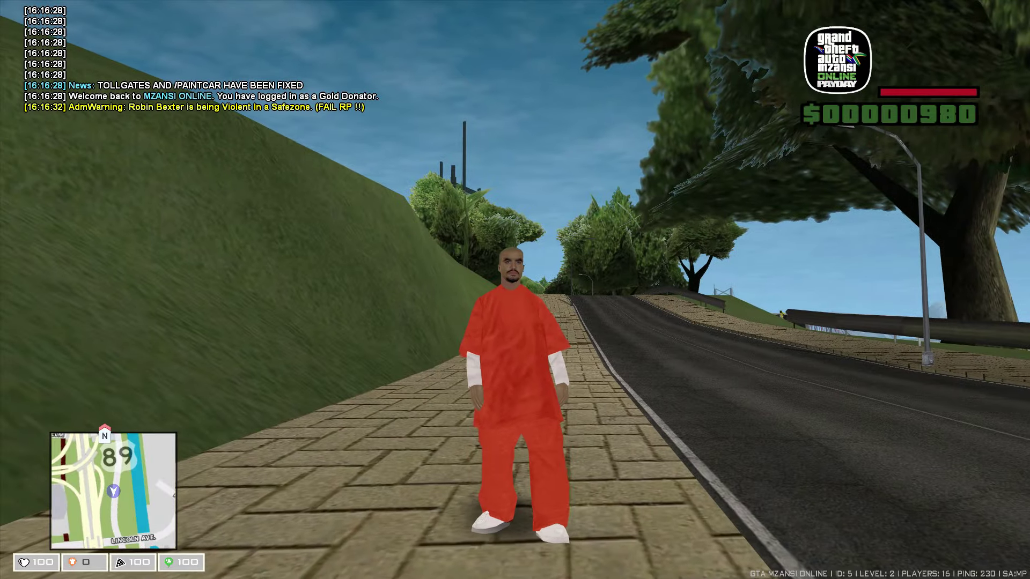
key(Escape)
click(501, 390)
key(Escape)
key(Down)
key(Down)
key(Return)
key(Escape)
click(486, 395)
click(419, 370)
key(Escape)
Step: Turn widescreen off in the advanced Display Setup settings and resume play
click(281, 290)
click(611, 435)
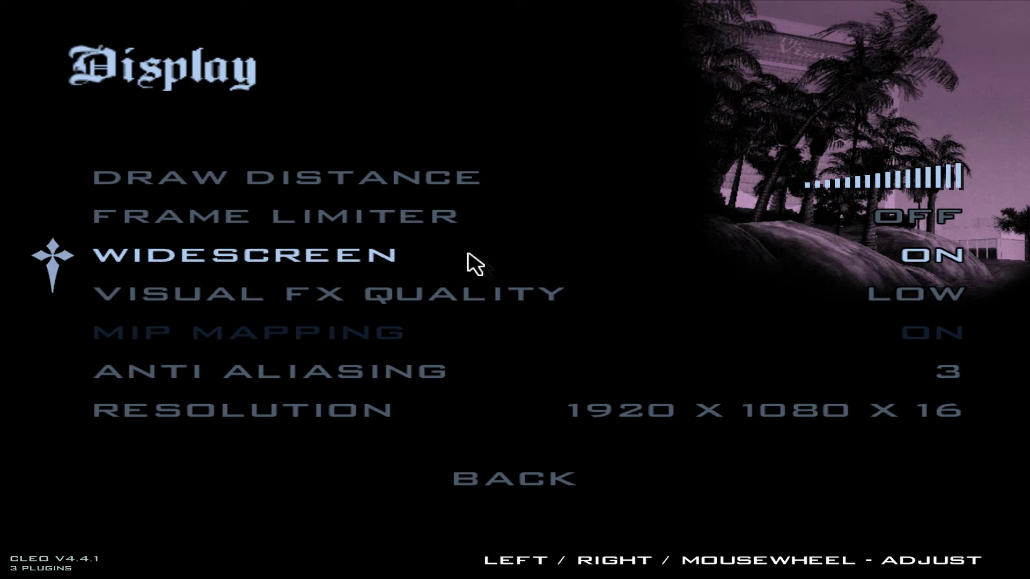
click(730, 280)
key(Escape)
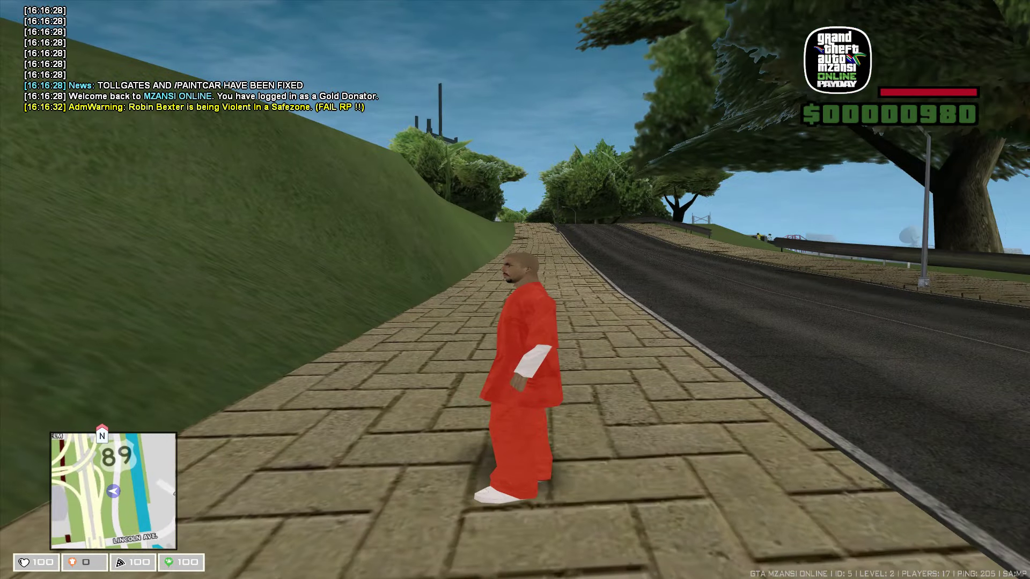
Step: Spawn the BMW M5 from the /vs owned-vehicle list and run past it
text(t/vs)
key(Return)
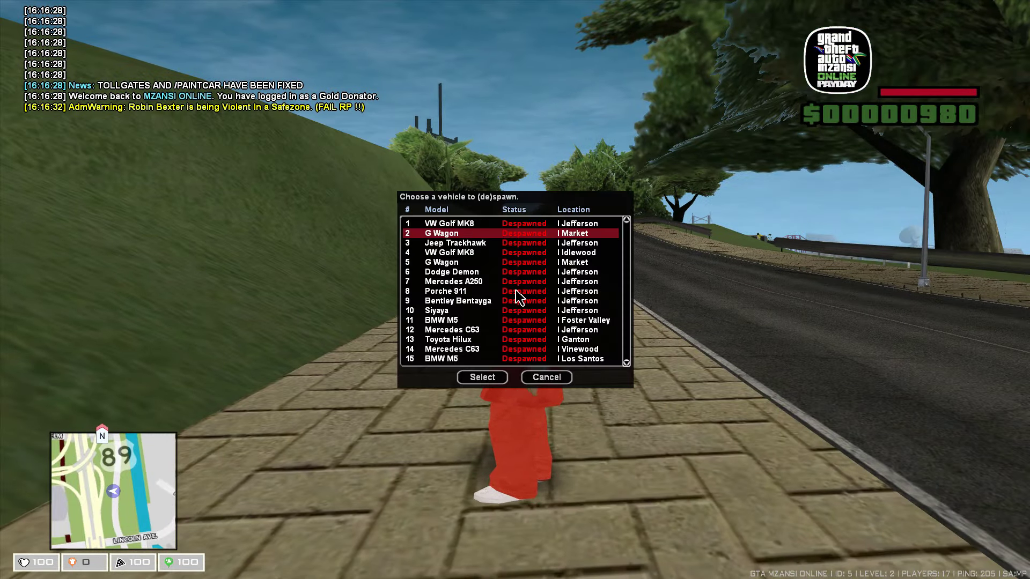
key(Down)
key(Down)
key(Down)
key(Down)
key(Down)
key(Up)
key(Up)
key(Up)
key(Up)
key(Up)
key(Up)
key(Up)
key(Up)
key(Up)
key(Up)
key(Up)
key(Up)
key(Up)
key(Up)
key(Down)
key(Down)
key(Down)
key(Down)
key(Down)
key(Down)
key(Down)
key(Down)
key(Down)
key(Down)
key(Down)
key(Up)
key(Return)
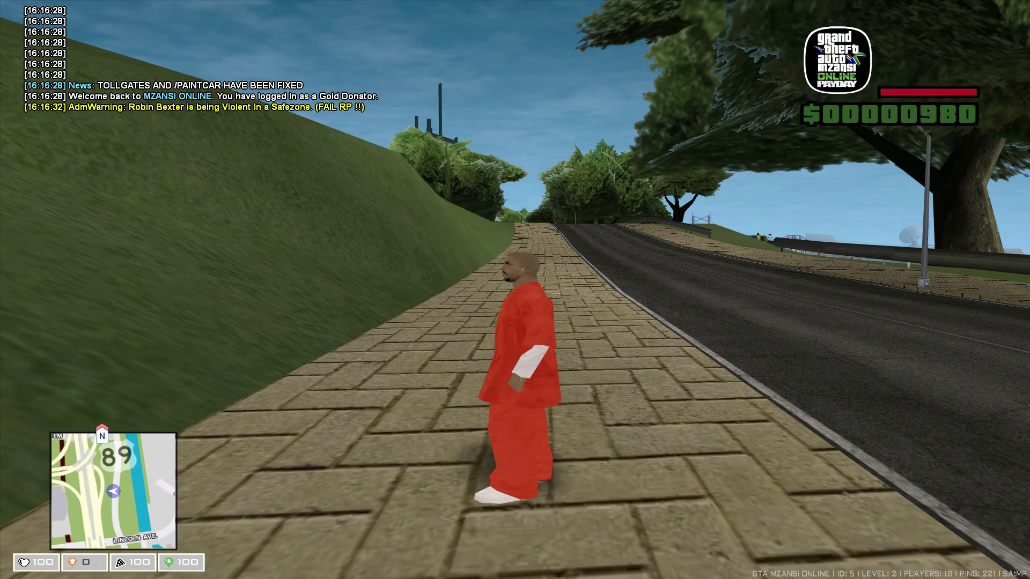
key(w)
key(space)
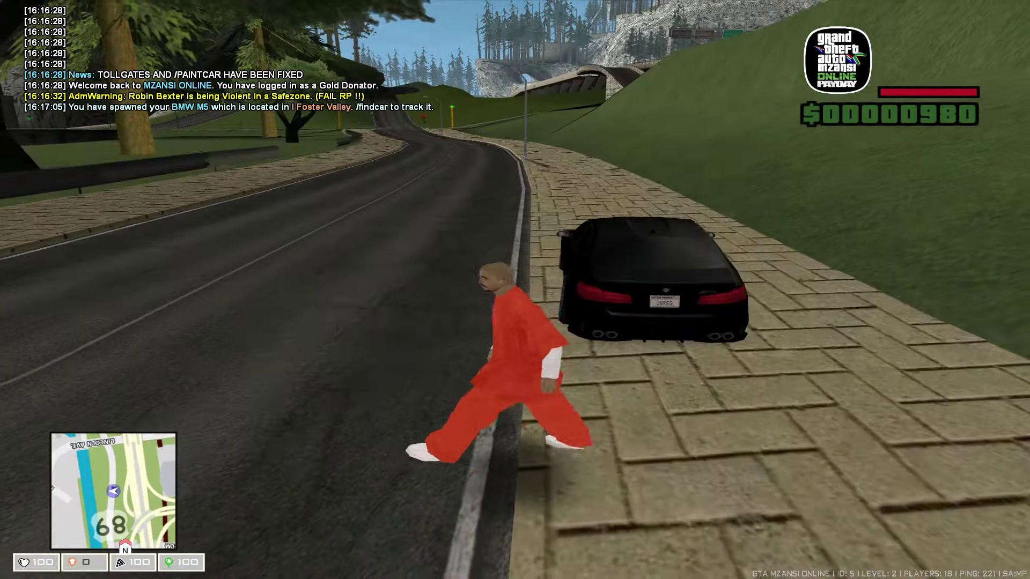
Step: Turn to face the camera, crouch beside the black BMW, then stand up
key(s)
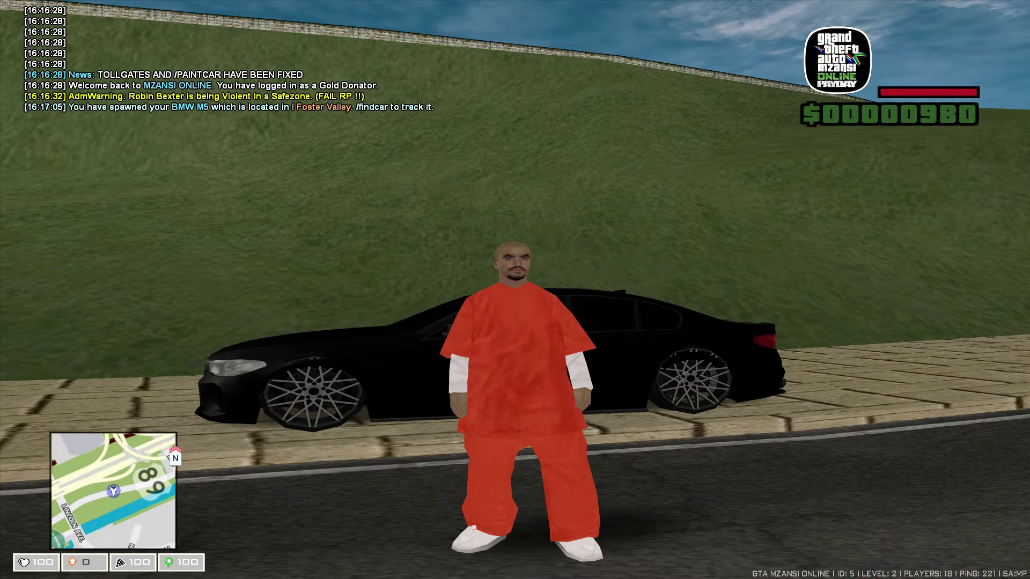
key(c)
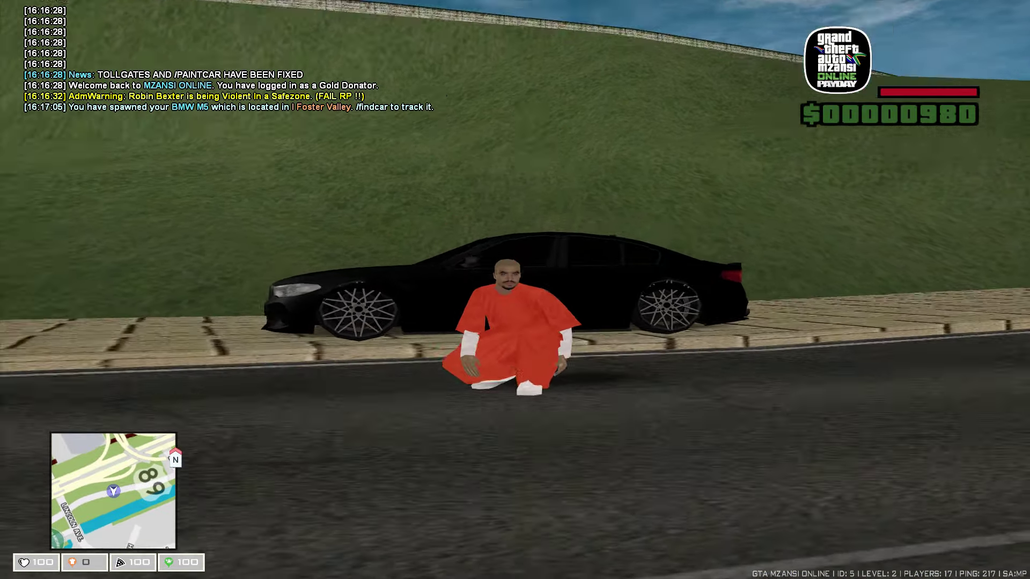
key(c)
Step: Revisit the advanced Display Setup settings from the pause menu, then back out
key(Escape)
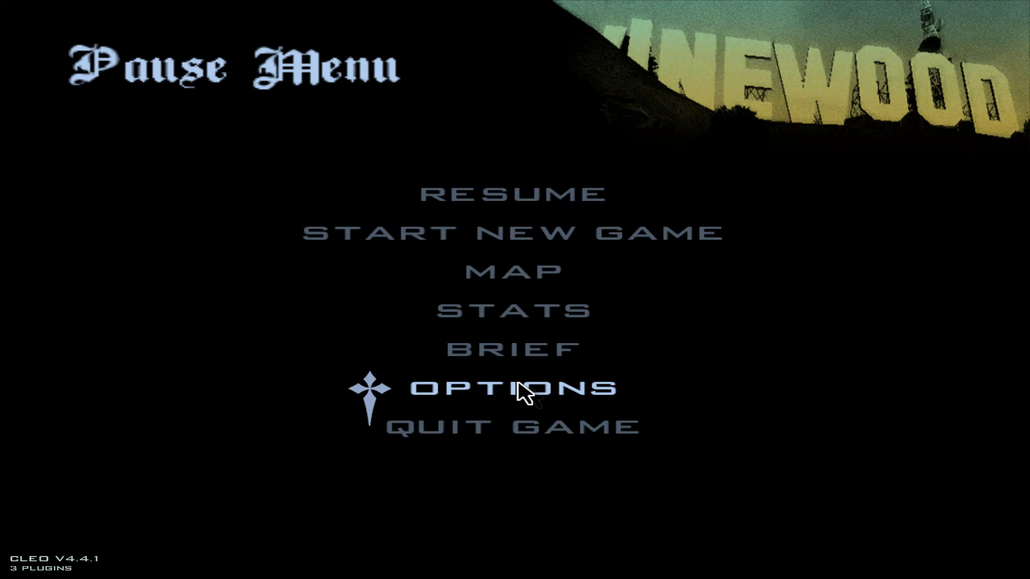
click(523, 392)
click(423, 379)
key(Escape)
click(301, 303)
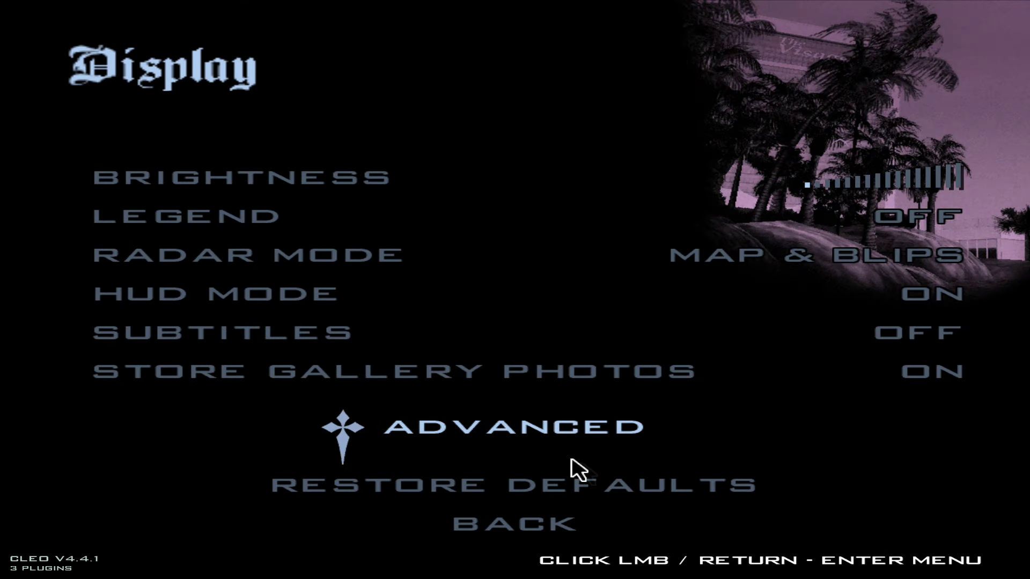
click(546, 431)
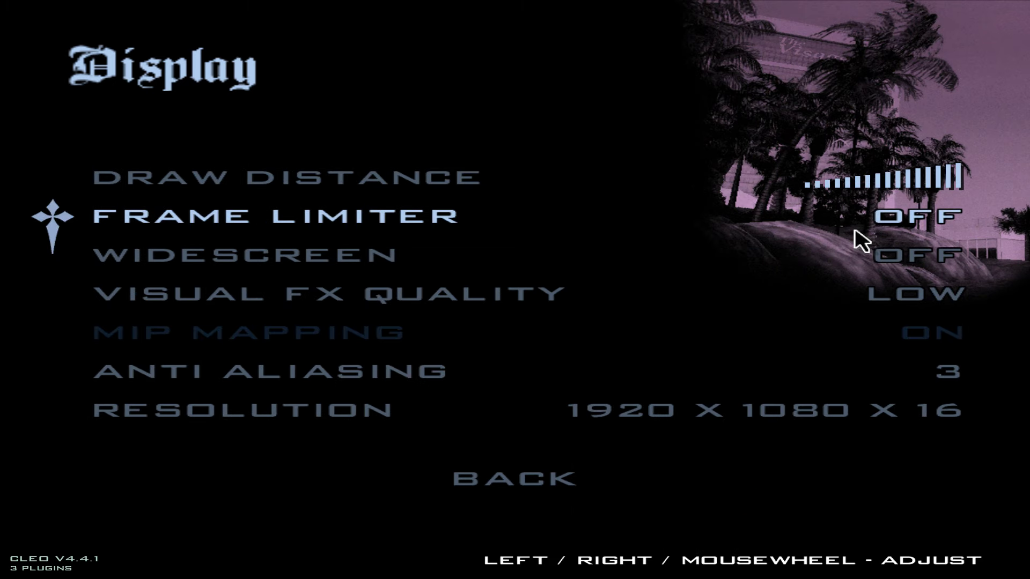
key(Escape)
key(Escape)
key(Escape)
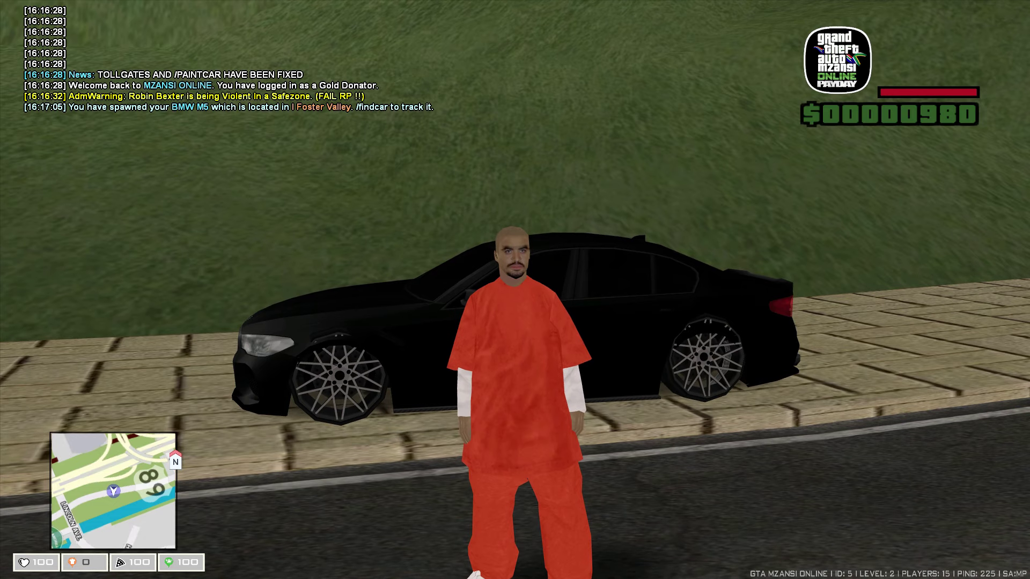
Step: Resume, run along the pavement past the BMW and draw the pistol
key(w)
key(w)
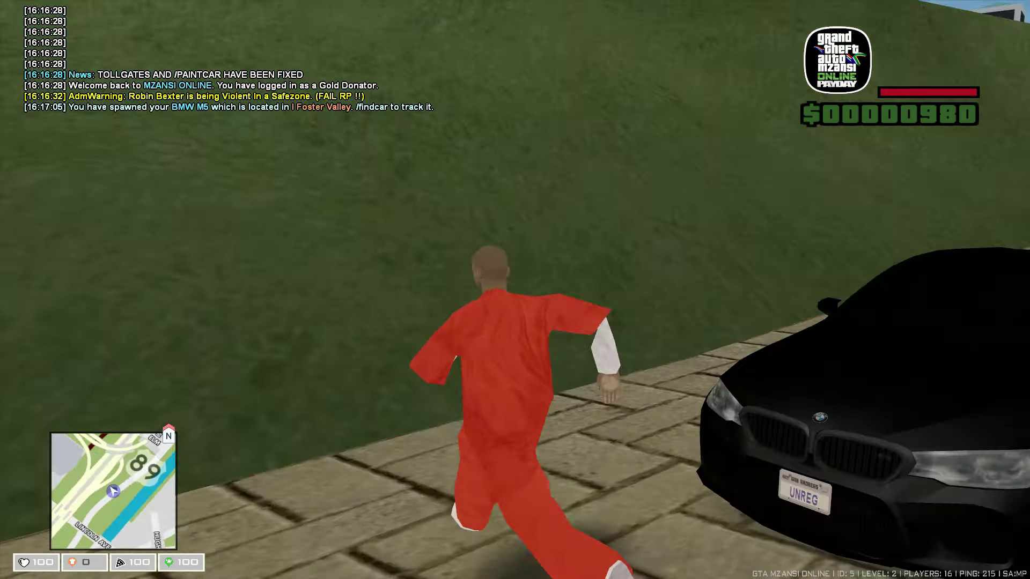
key(w)
scroll(515, 290, down, 1)
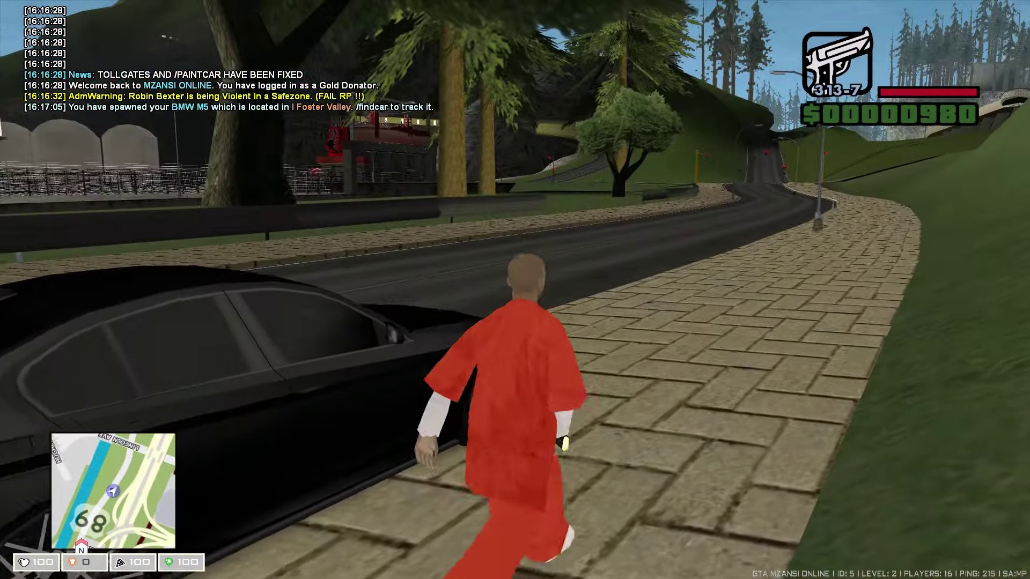
key(w)
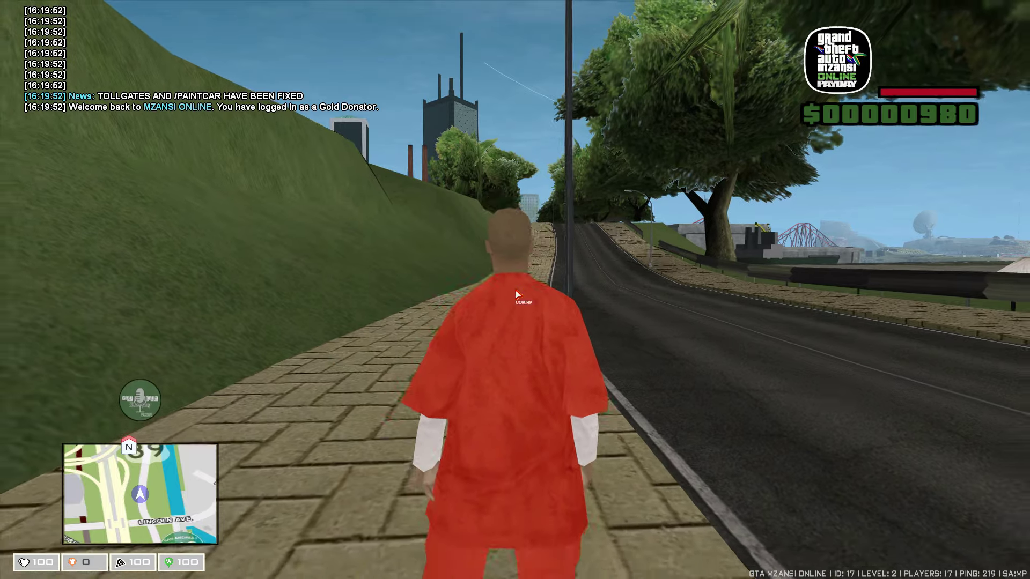
Step: Bring up the CoM:RP voice chat settings and view the Microphone and General pages
key(F10)
click(510, 150)
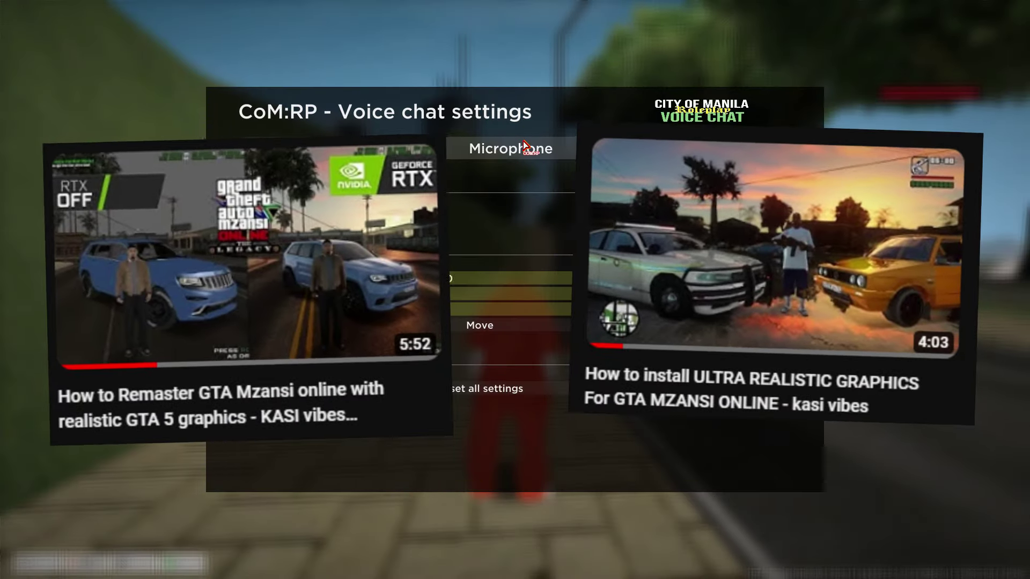
click(281, 150)
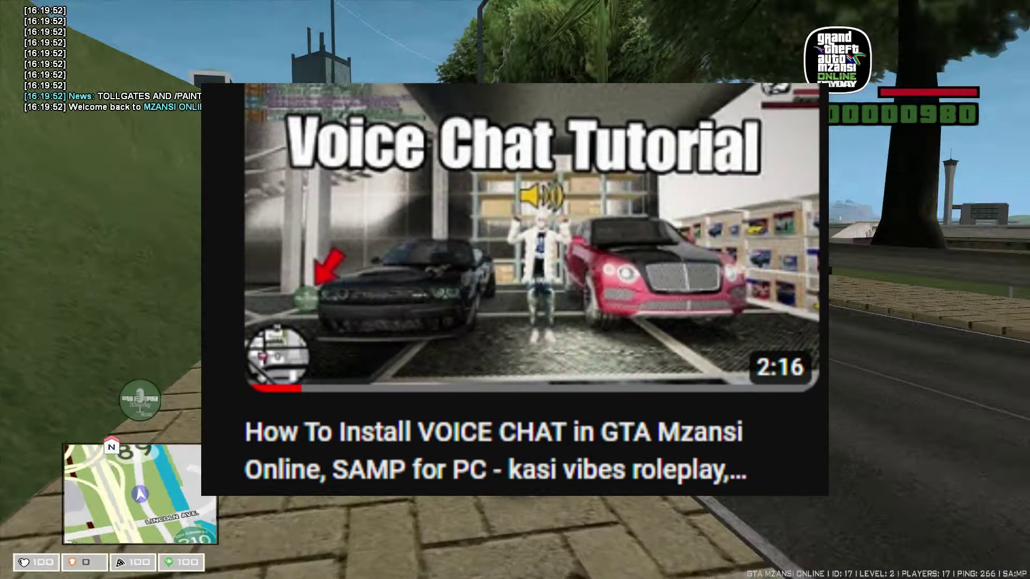